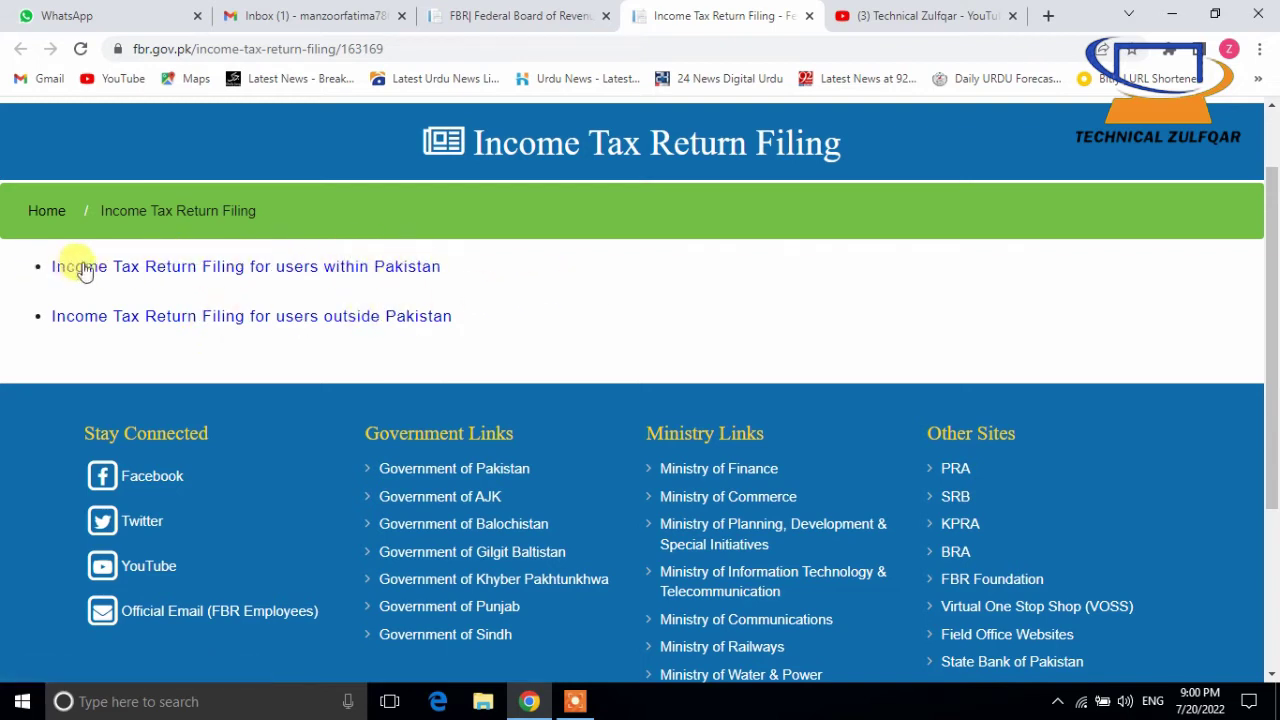
- Open the income tax return filing login for users within Pakistan and start a registration for an unregistered person
{"action": "left_click", "coordinate": [279, 268]}
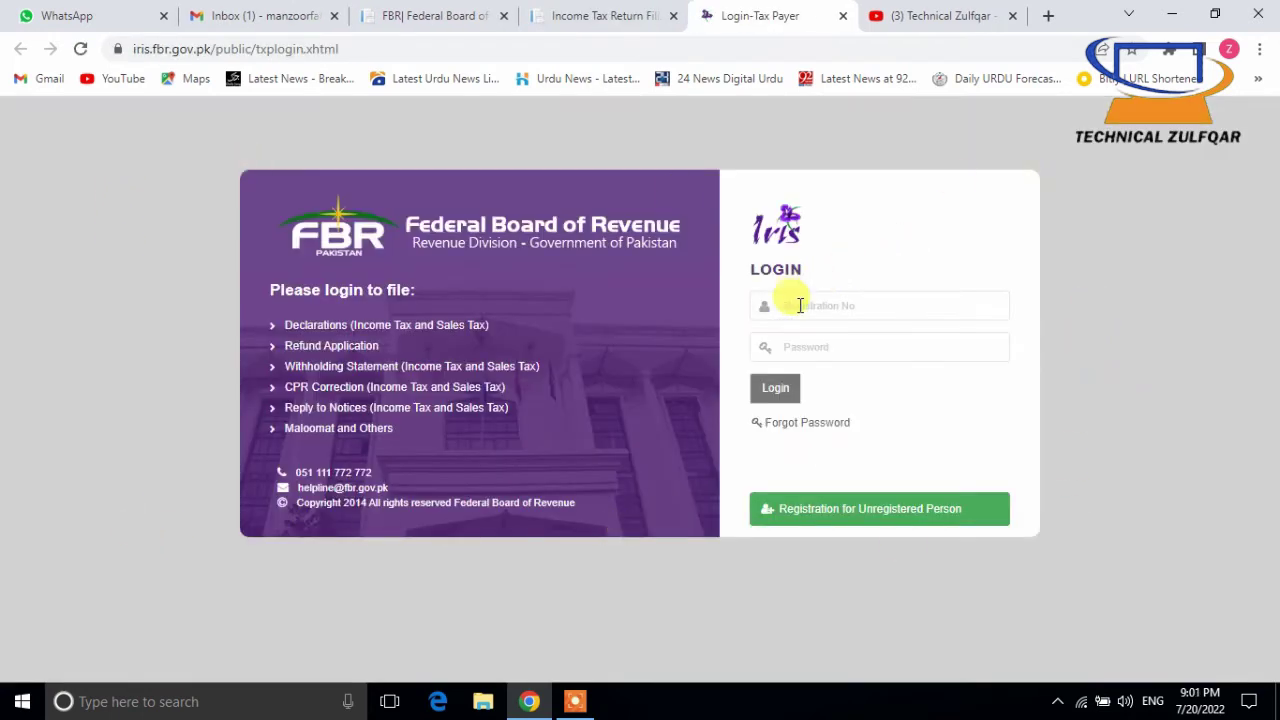
{"action": "left_click", "coordinate": [802, 347]}
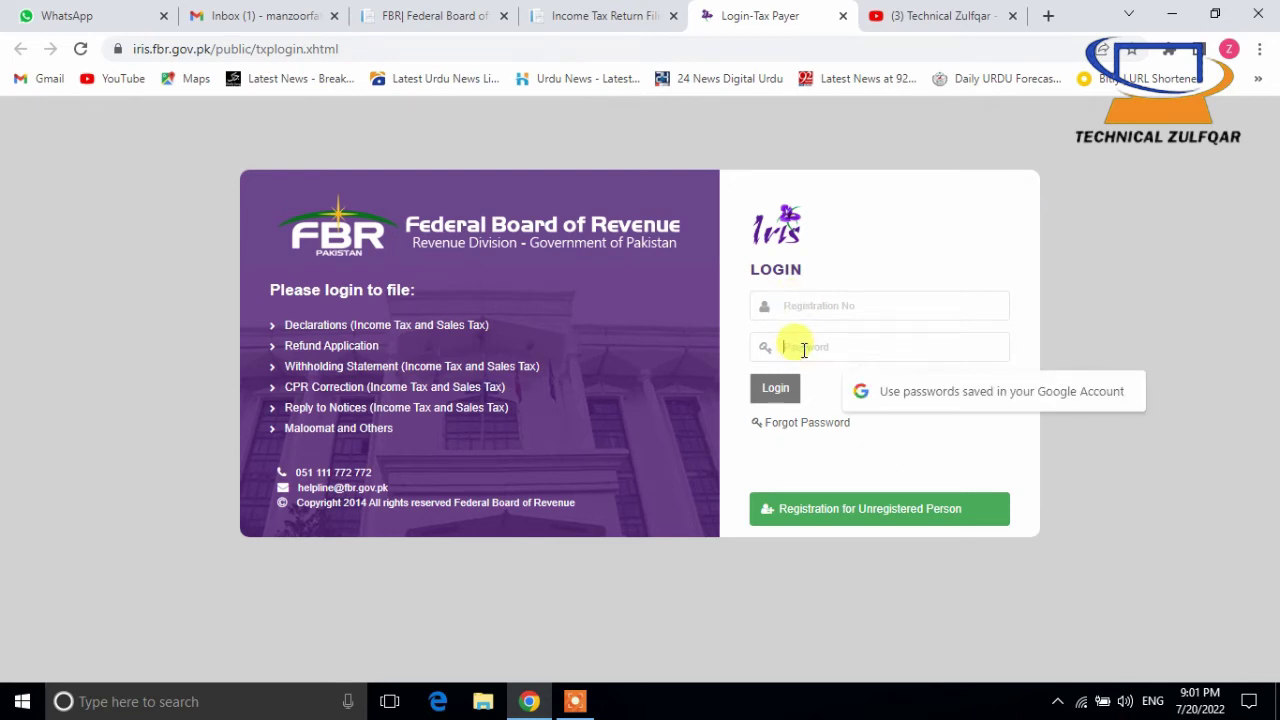
{"action": "left_click", "coordinate": [893, 213]}
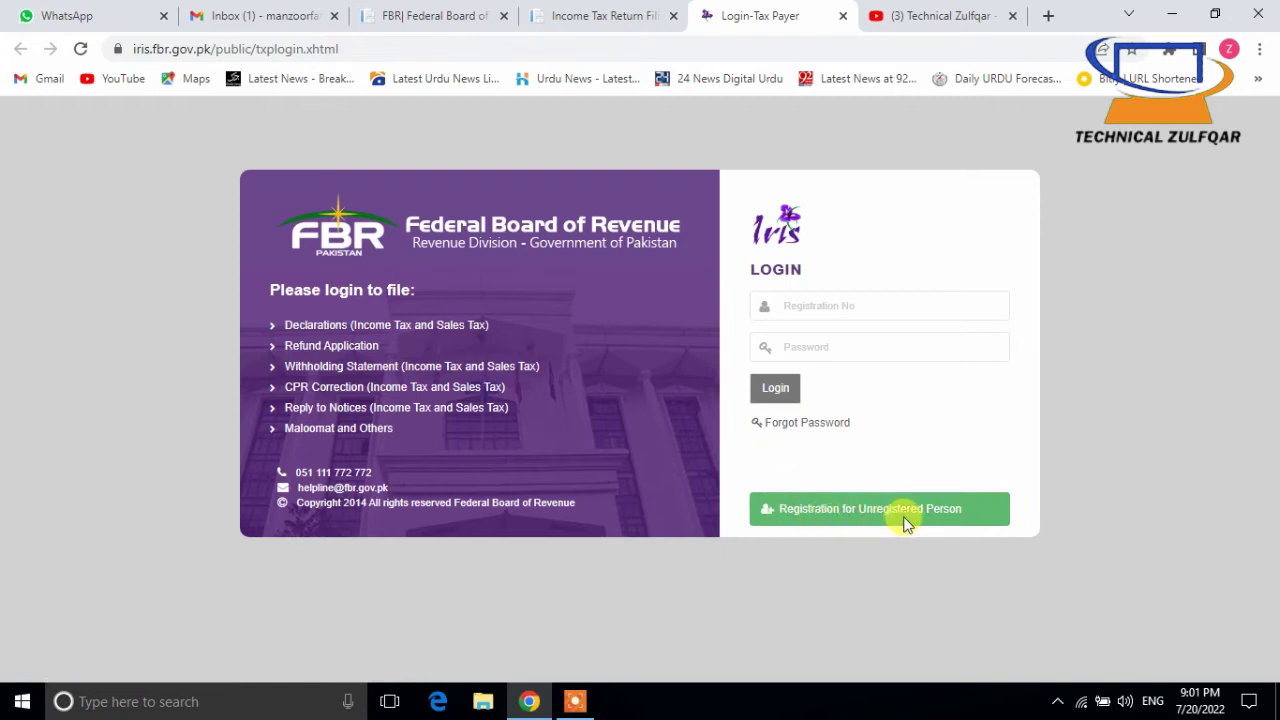
{"action": "left_click", "coordinate": [810, 520]}
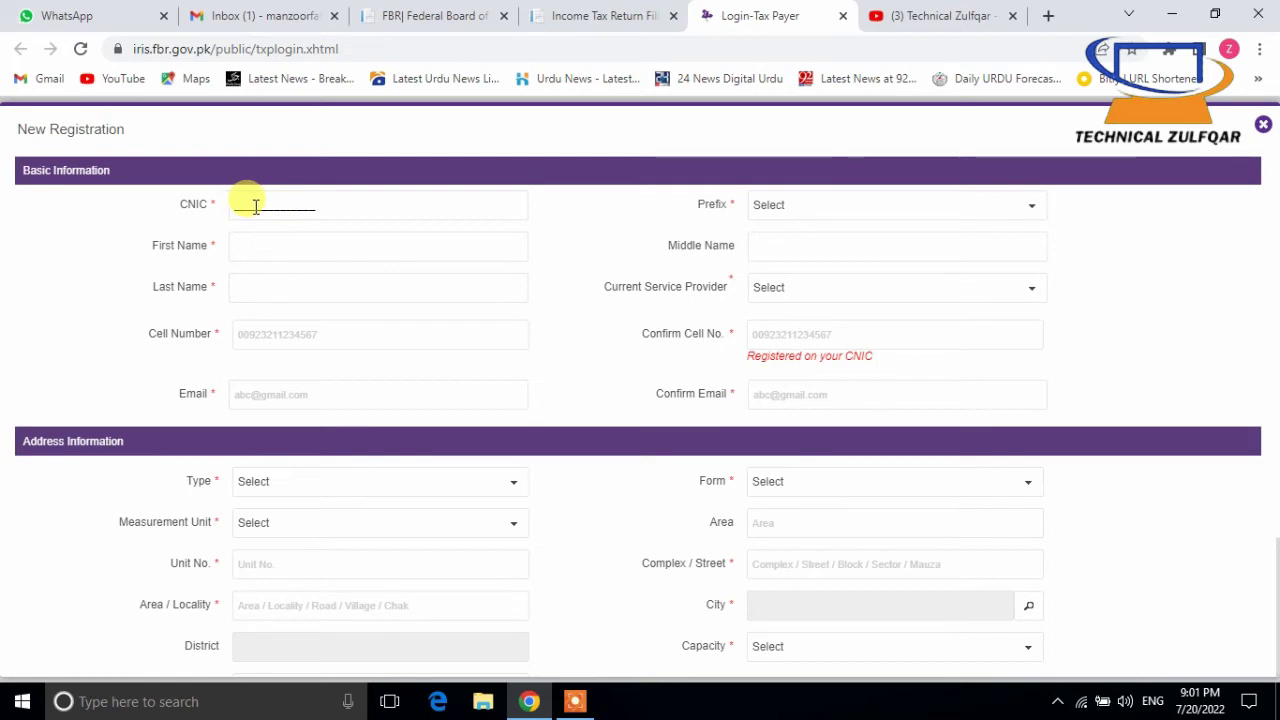
- Review the available Prefix and Current Service Provider options in the registration form's basic information
{"action": "left_click", "coordinate": [789, 210]}
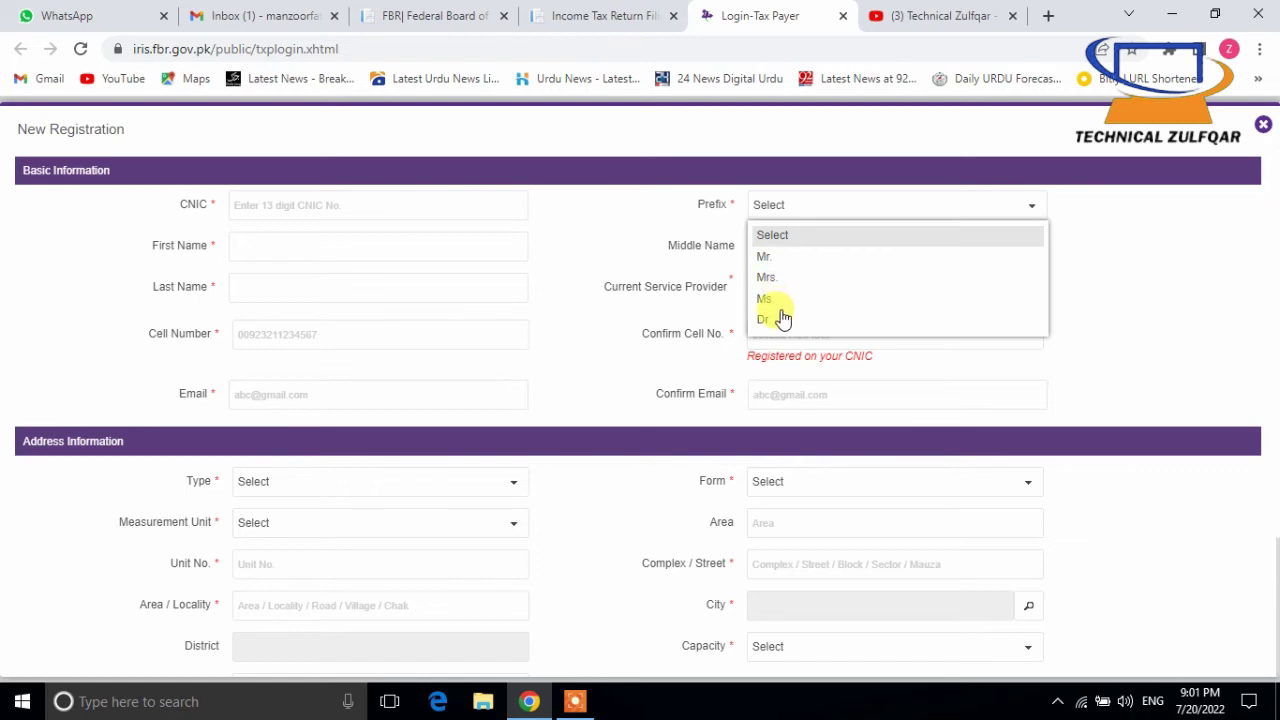
{"action": "left_click", "coordinate": [788, 237]}
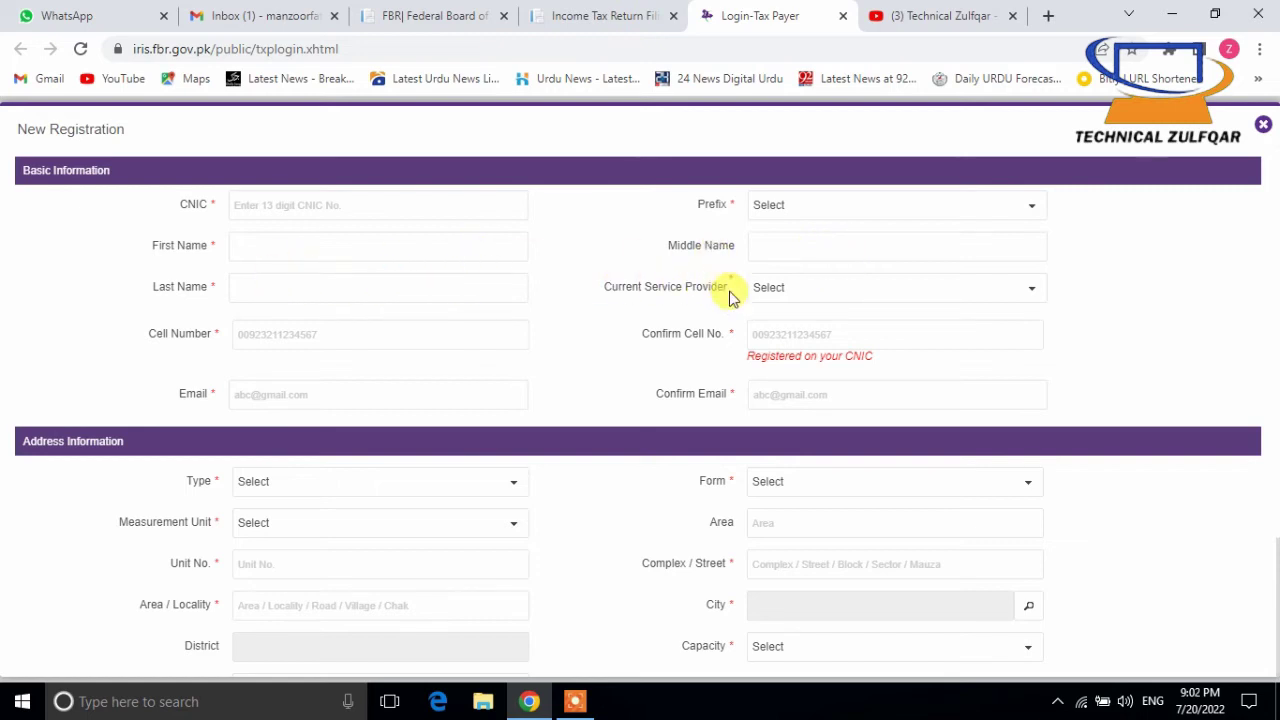
{"action": "left_click", "coordinate": [800, 296]}
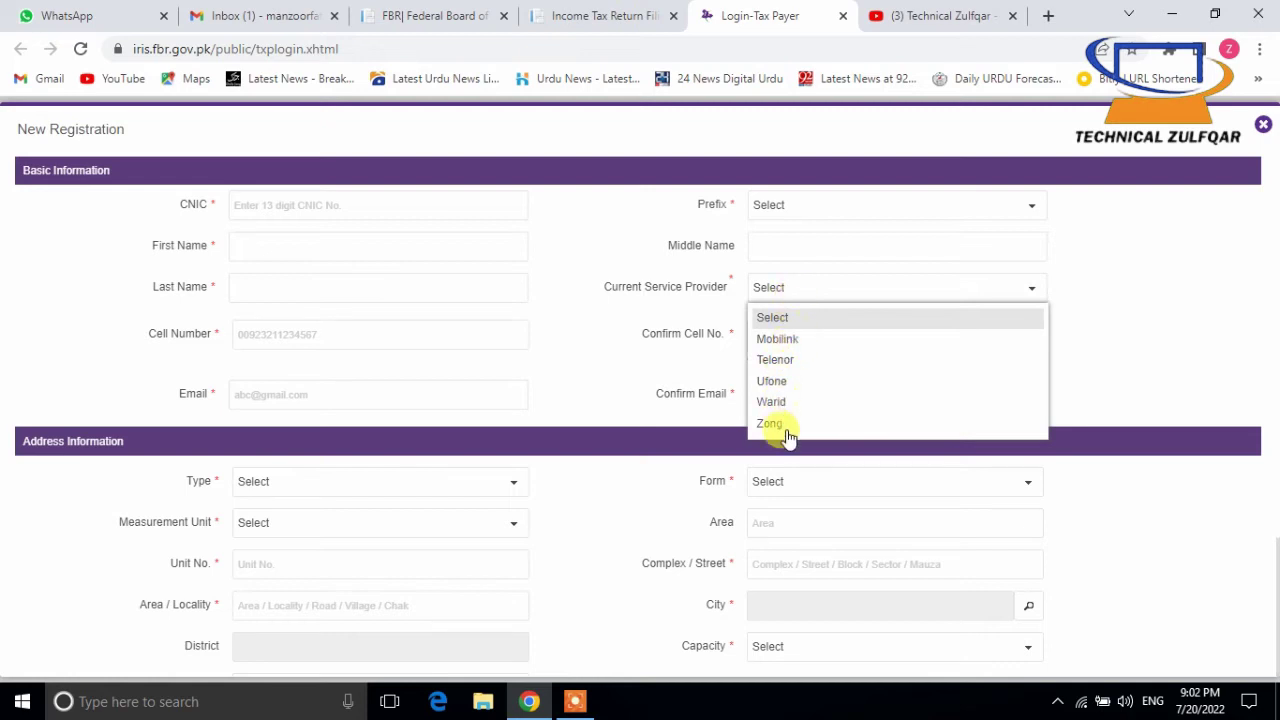
{"action": "left_click", "coordinate": [846, 287]}
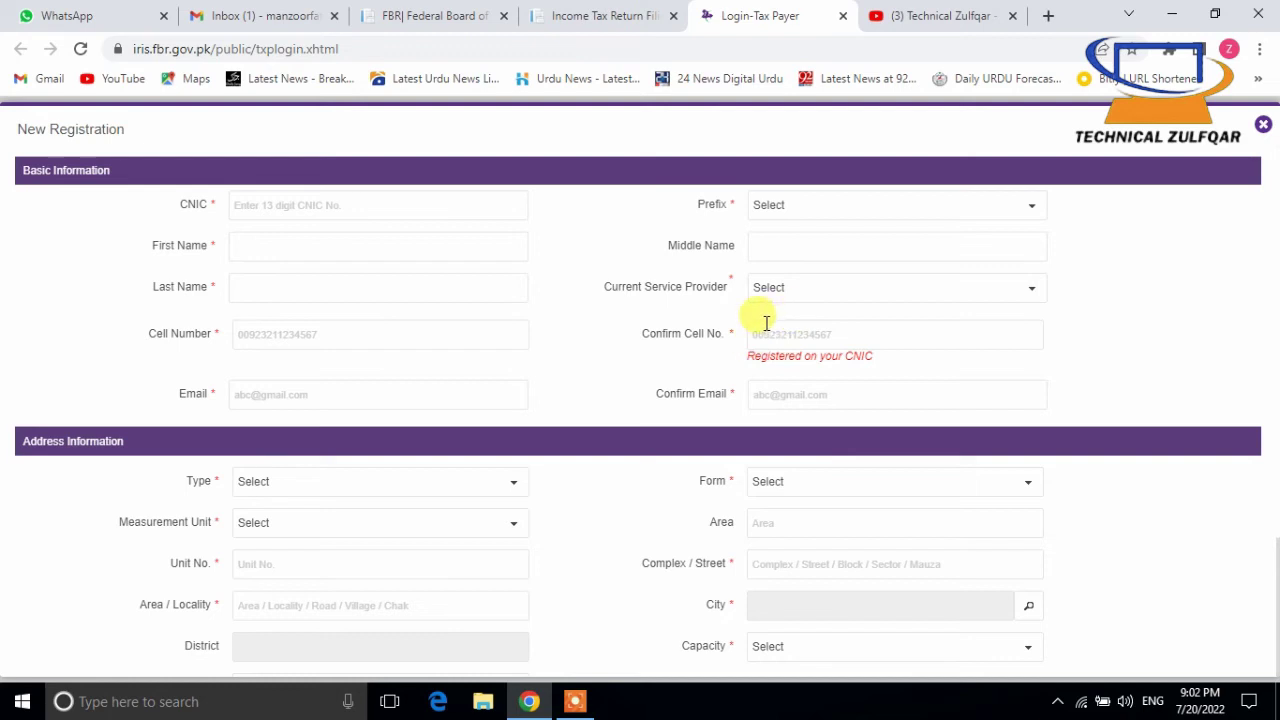
- Set the property type in the address information to Residential Property
{"action": "scroll", "coordinate": [268, 372], "scroll_direction": "down", "scroll_amount": 1}
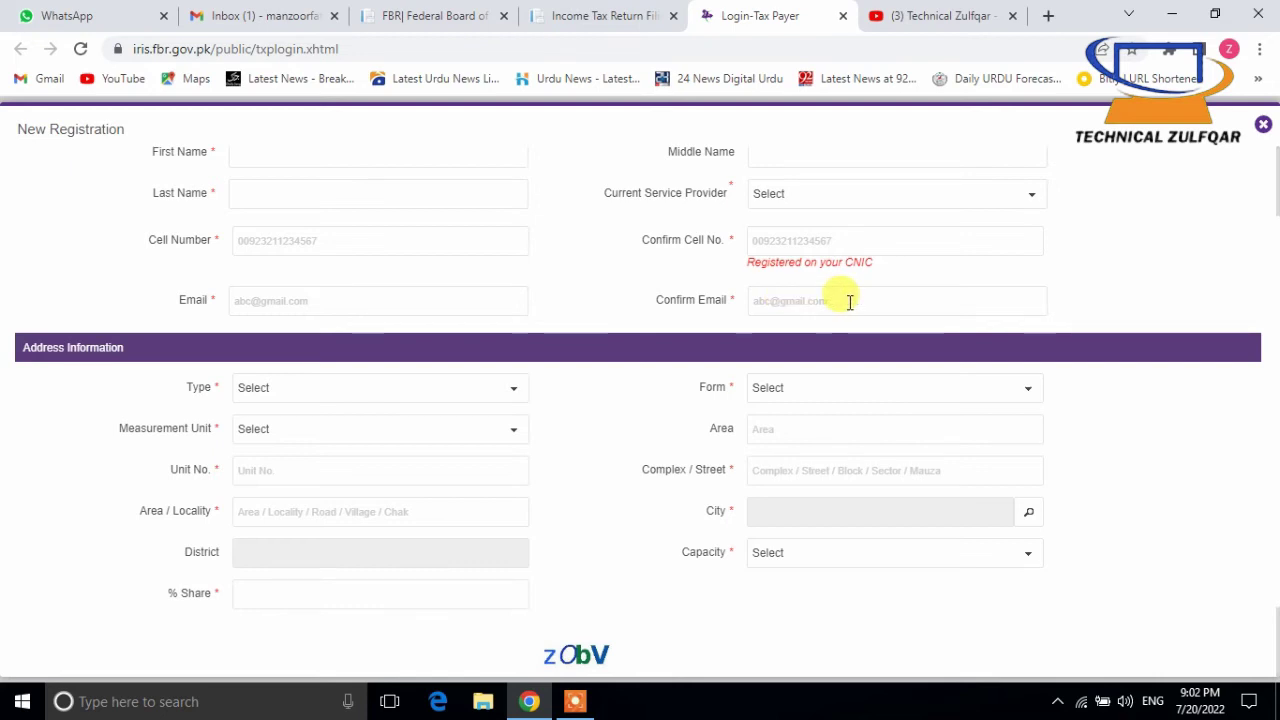
{"action": "scroll", "coordinate": [90, 380], "scroll_direction": "down", "scroll_amount": 1}
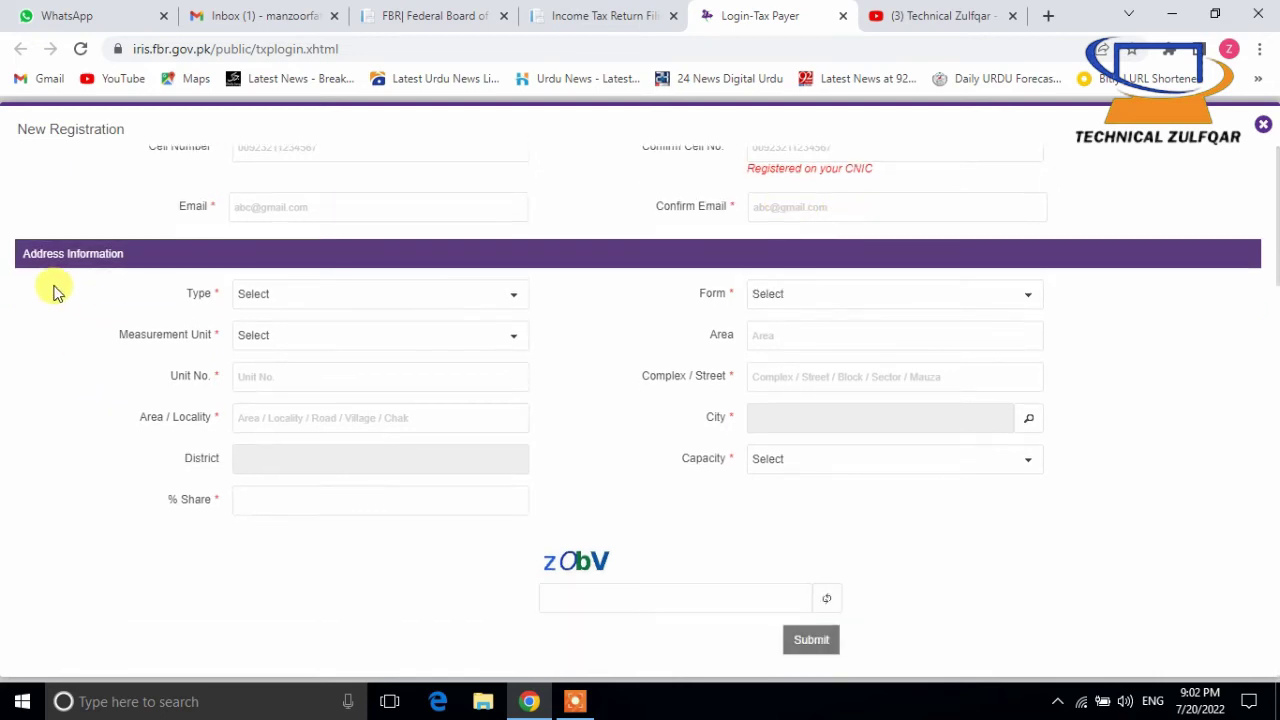
{"action": "left_click", "coordinate": [291, 304]}
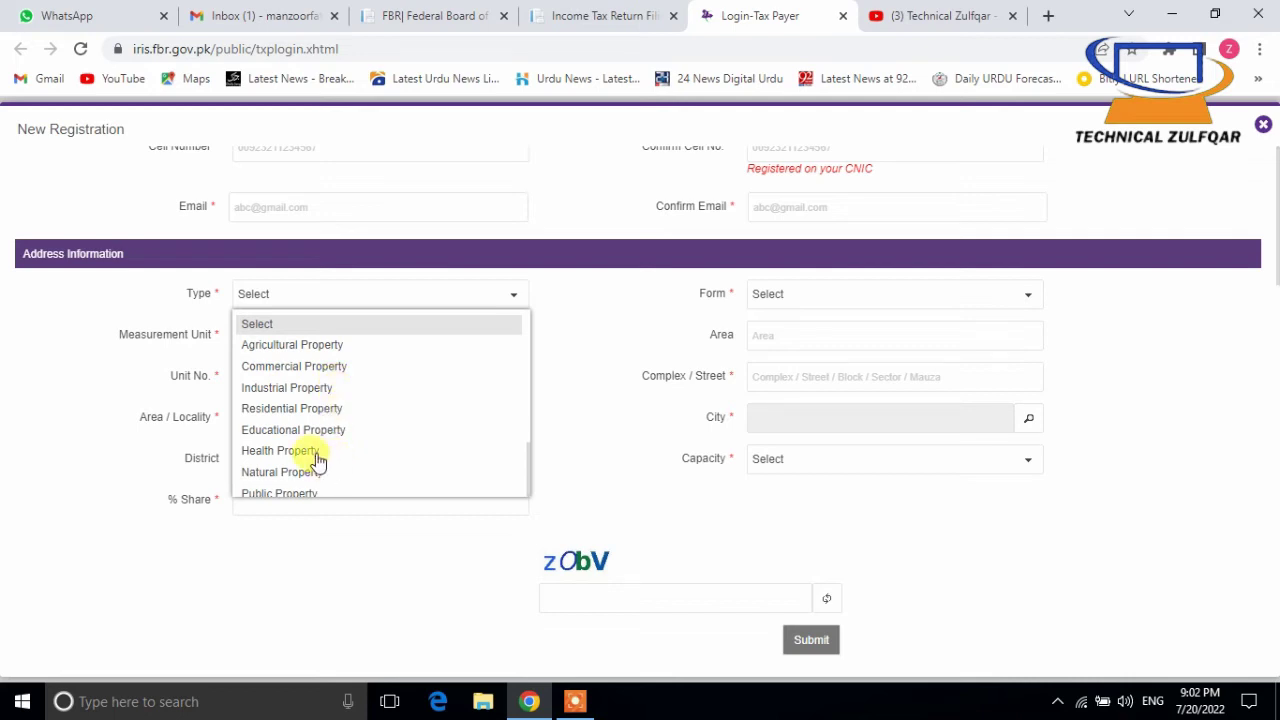
{"action": "scroll", "coordinate": [318, 457], "scroll_direction": "down", "scroll_amount": 2}
{"action": "scroll", "coordinate": [312, 457], "scroll_direction": "up", "scroll_amount": 2}
{"action": "left_click", "coordinate": [318, 411]}
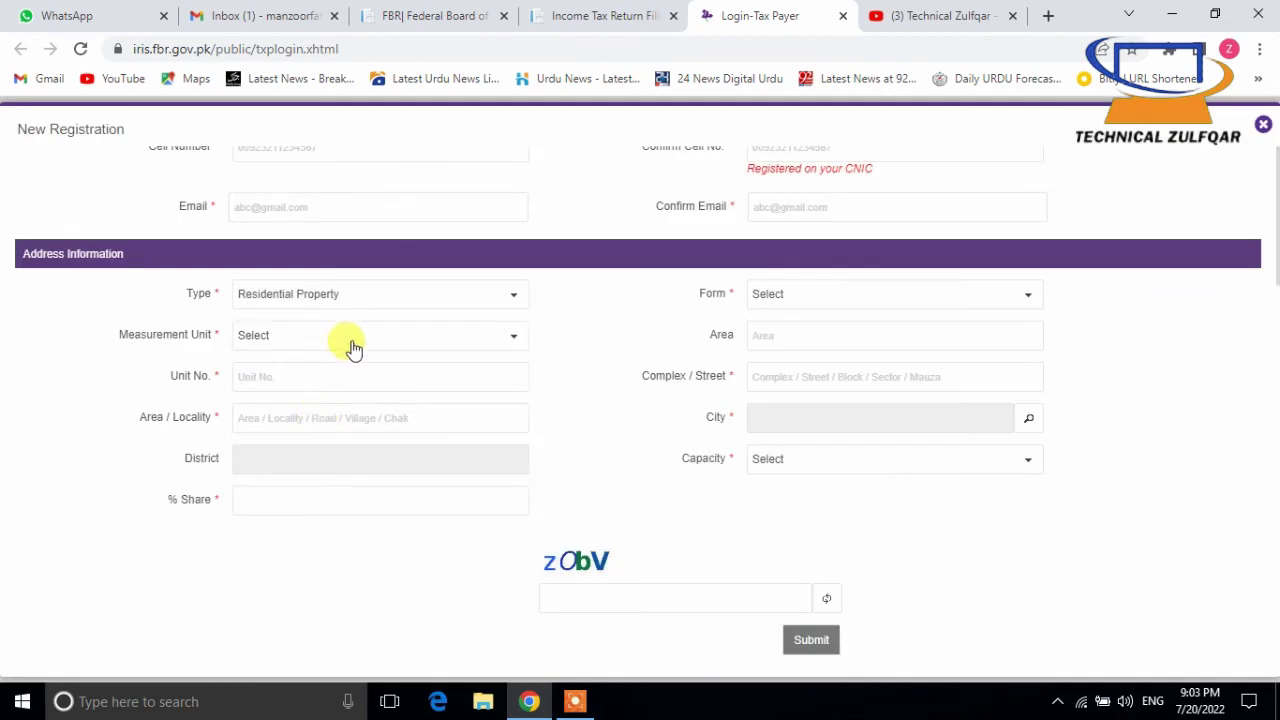
- Set the form of the residential property to House
{"action": "left_click", "coordinate": [847, 300]}
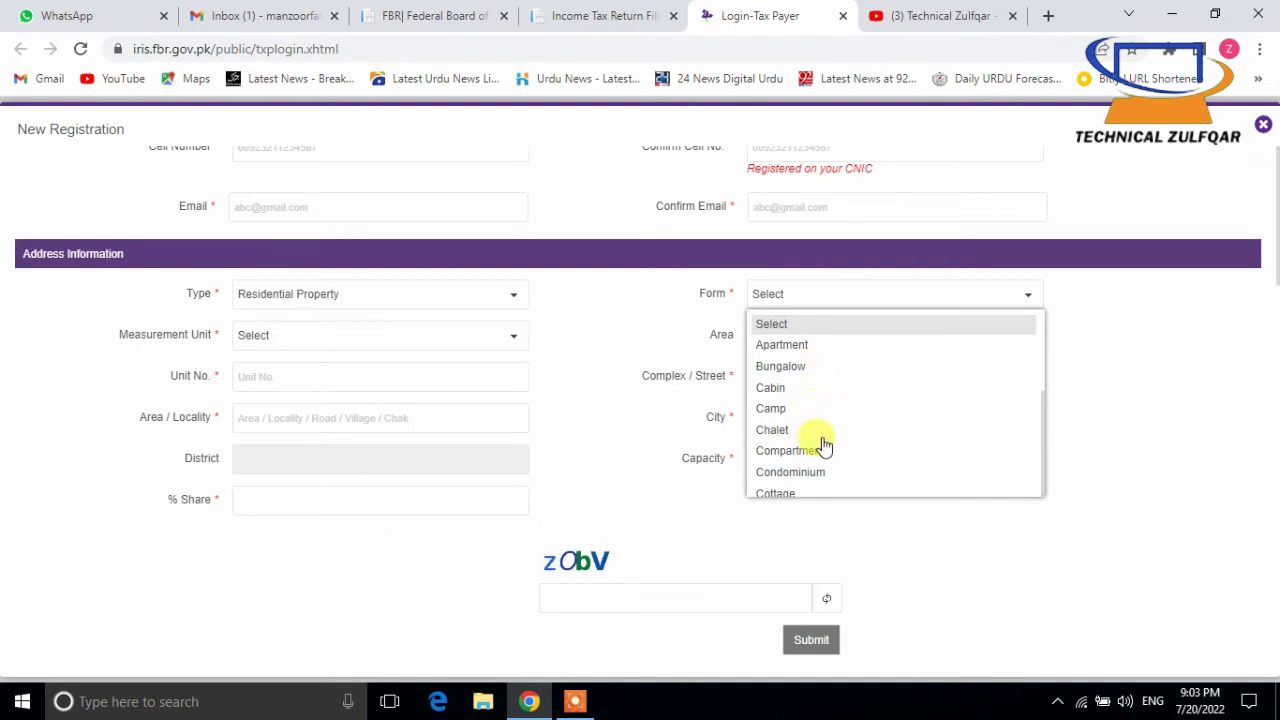
{"action": "scroll", "coordinate": [833, 440], "scroll_direction": "down", "scroll_amount": 3}
{"action": "scroll", "coordinate": [834, 443], "scroll_direction": "down", "scroll_amount": 1}
{"action": "scroll", "coordinate": [834, 425], "scroll_direction": "up", "scroll_amount": 1}
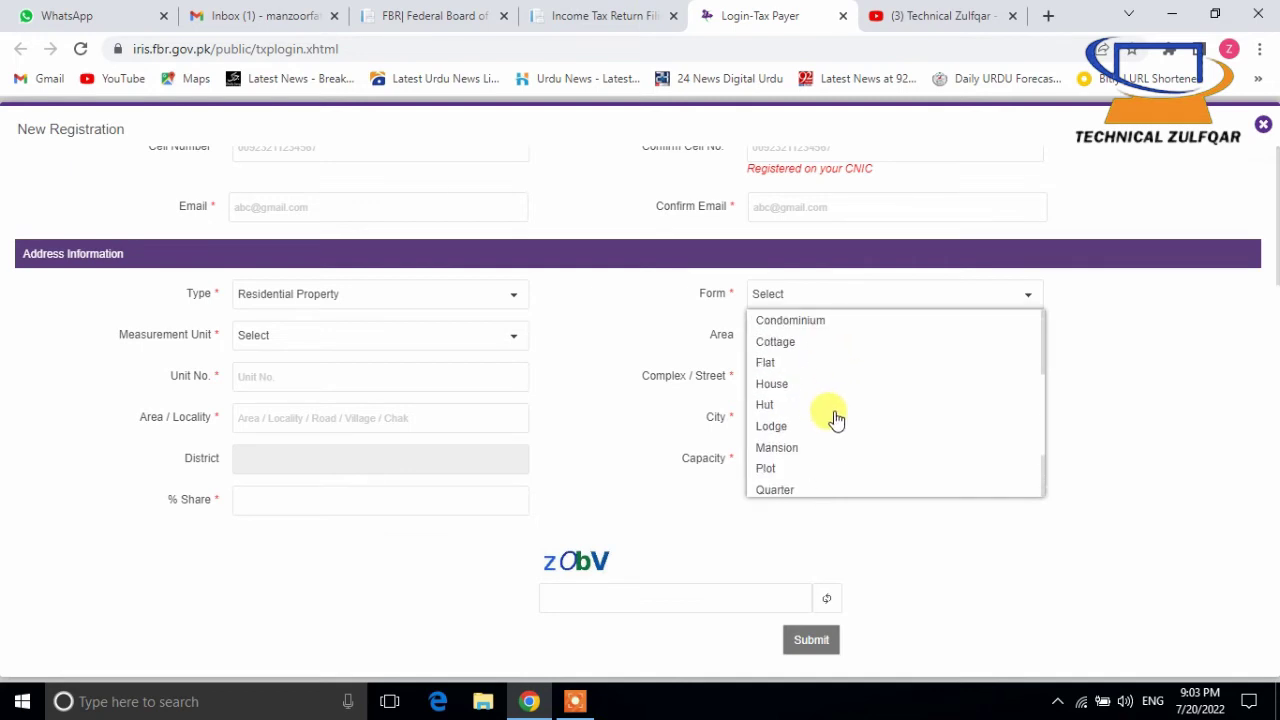
{"action": "left_click", "coordinate": [781, 386]}
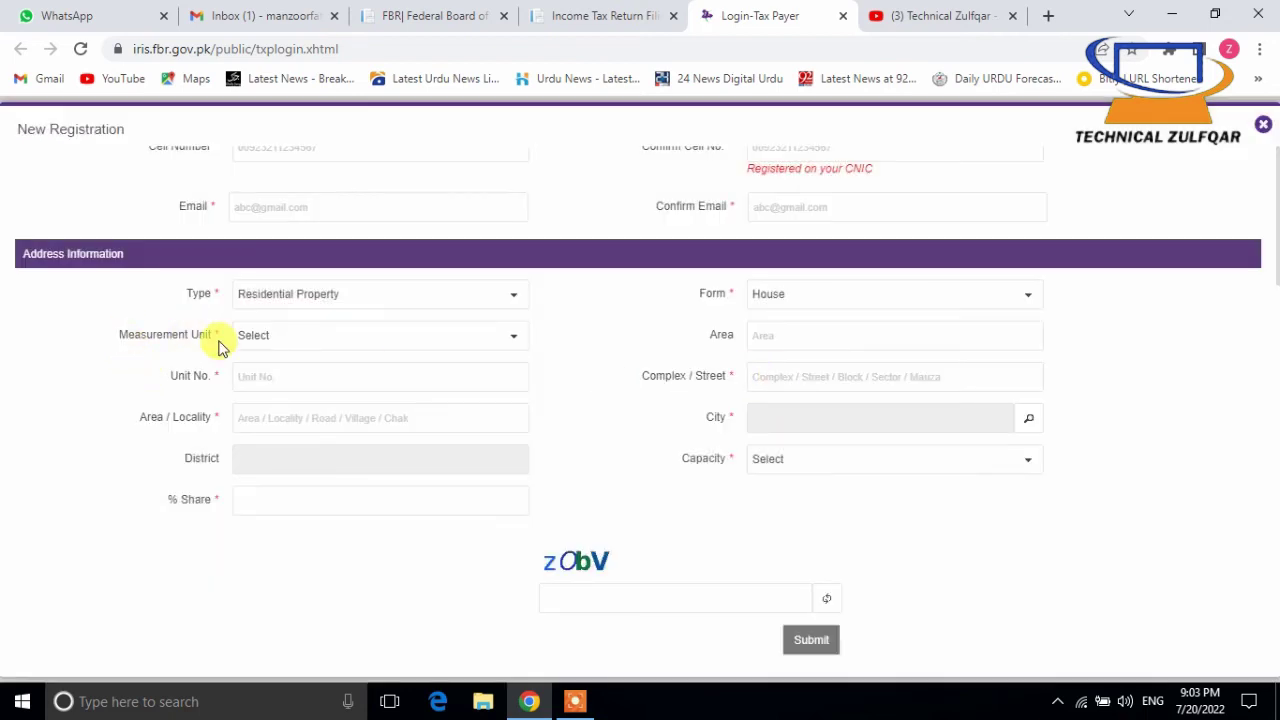
- Set the measurement unit to Other and the area to 0.00 for the property
{"action": "left_click", "coordinate": [265, 342]}
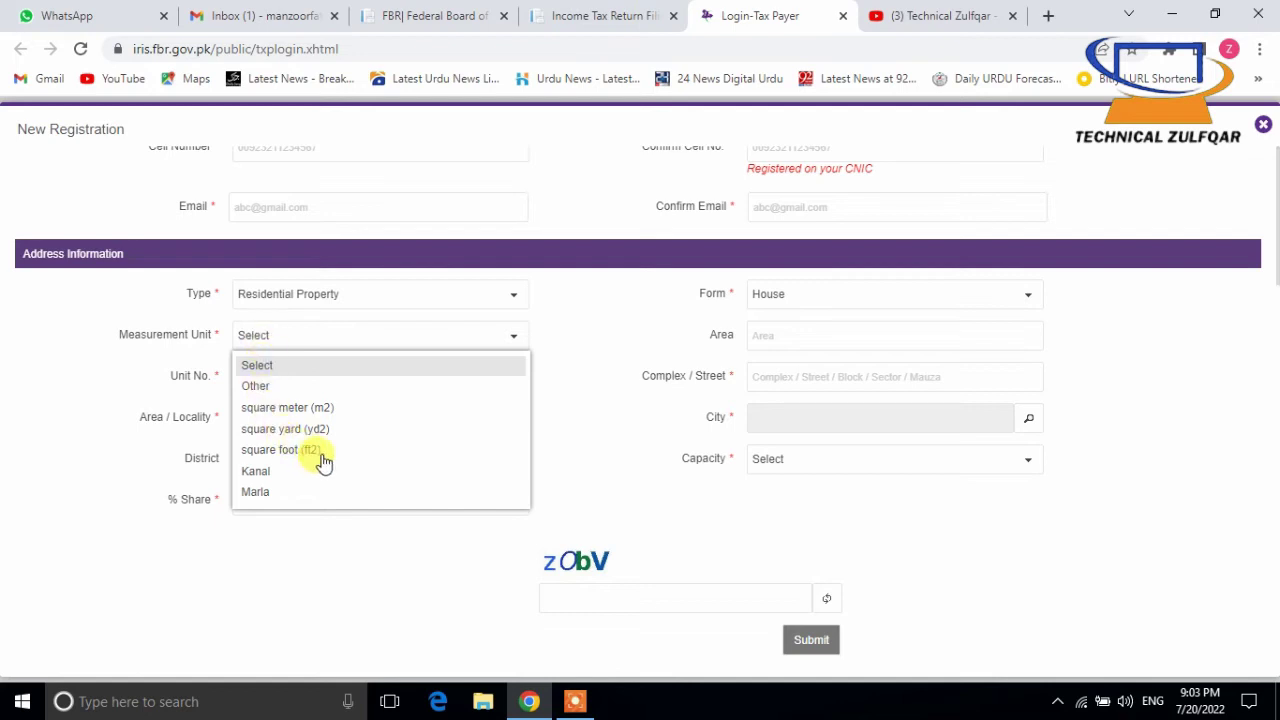
{"action": "left_click", "coordinate": [260, 385]}
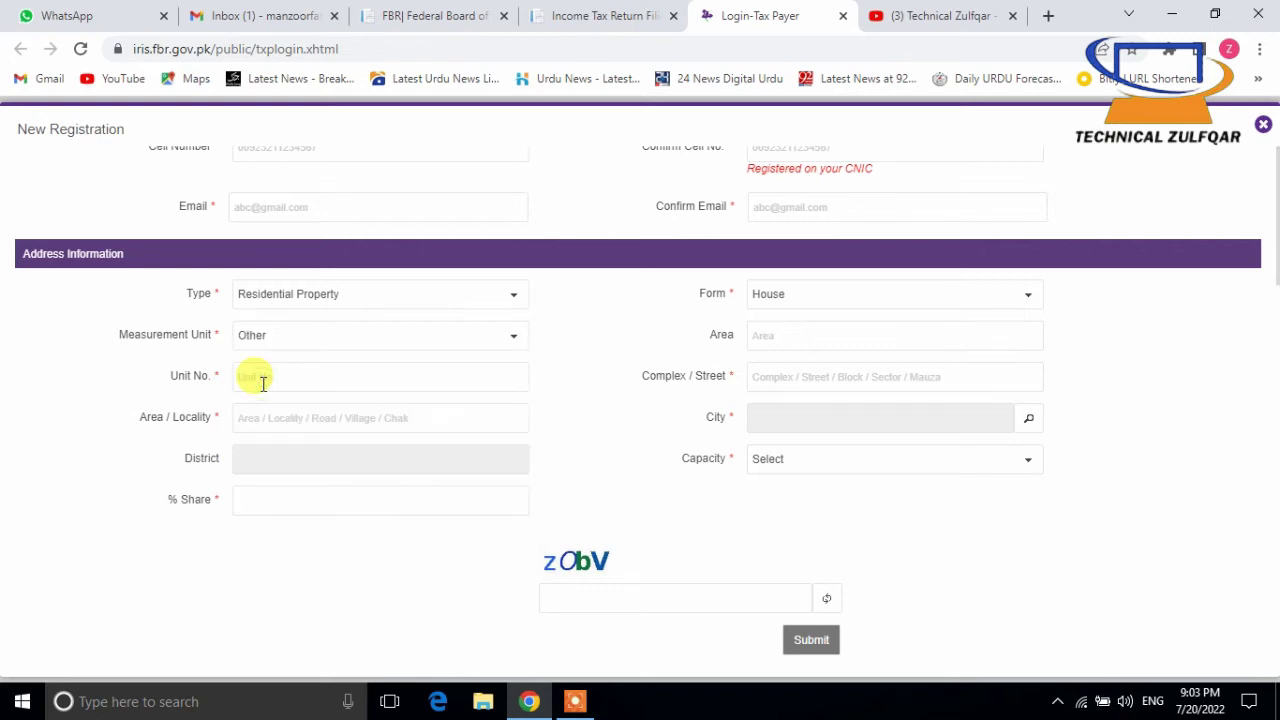
{"action": "left_click", "coordinate": [801, 334]}
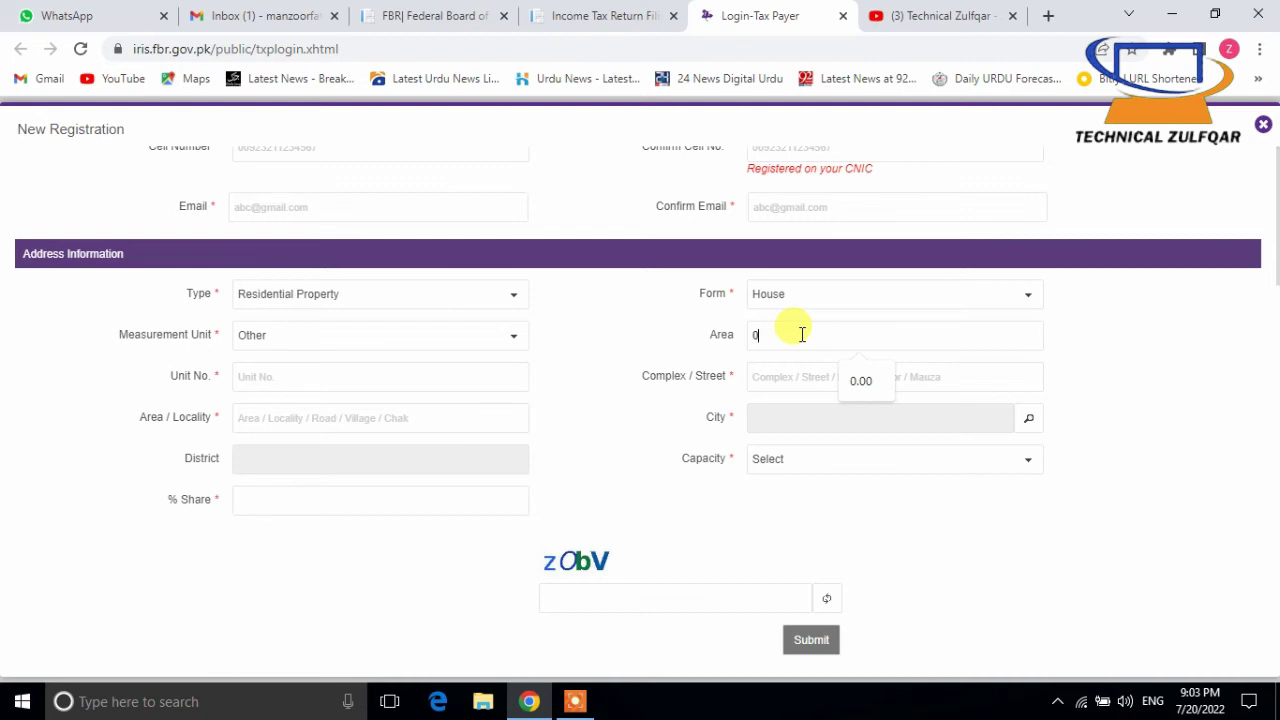
- Check the saved suggestions for the Unit No., Complex / Street and Area / Locality fields
{"action": "left_click", "coordinate": [299, 377]}
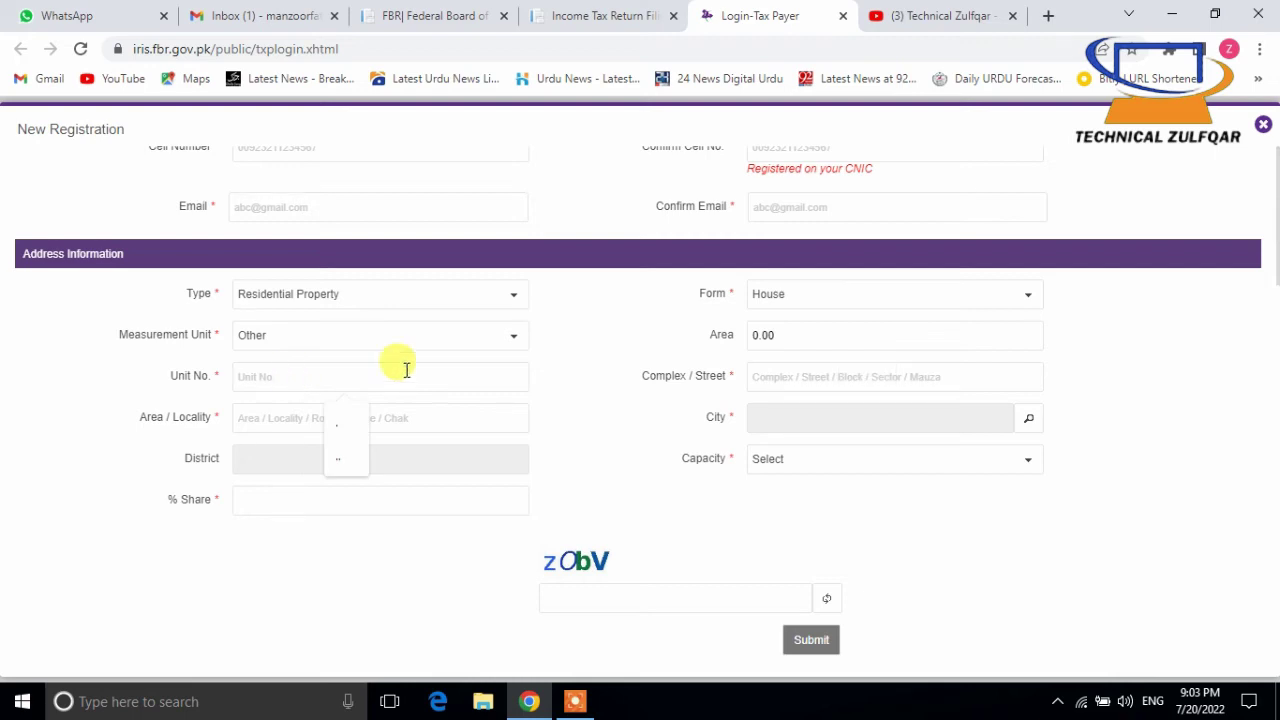
{"action": "left_click", "coordinate": [788, 376]}
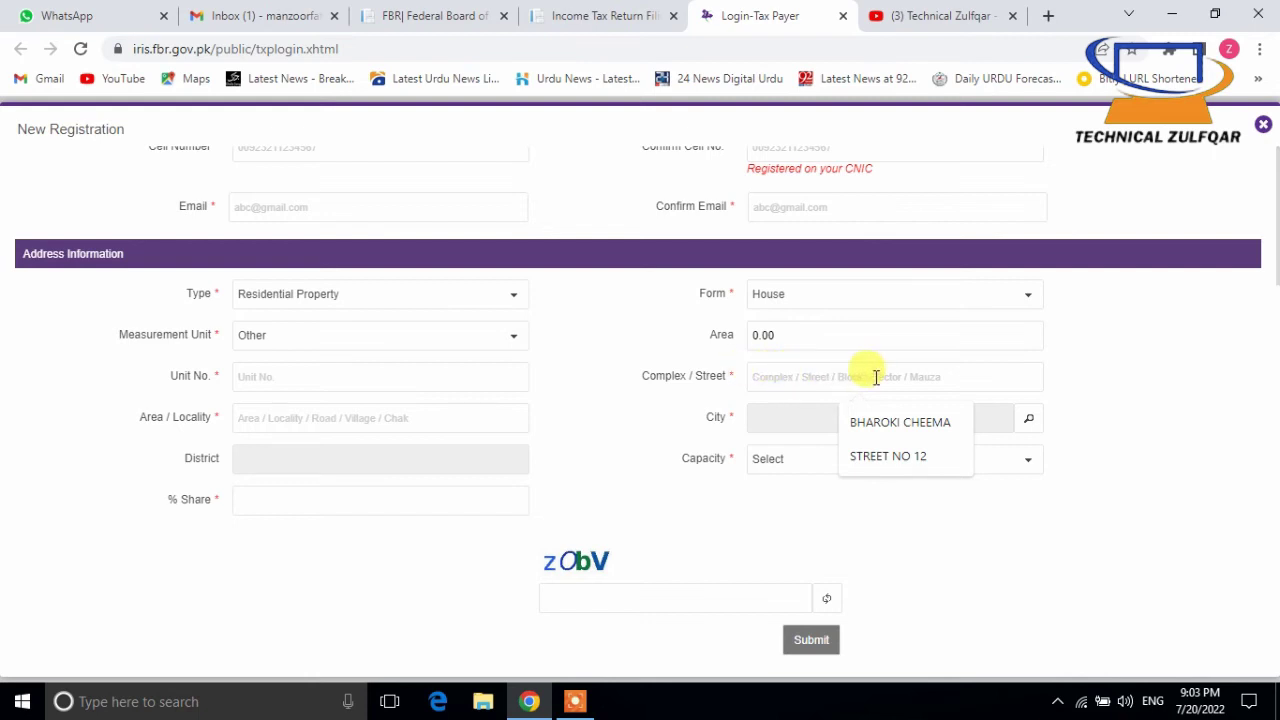
{"action": "left_click", "coordinate": [305, 418]}
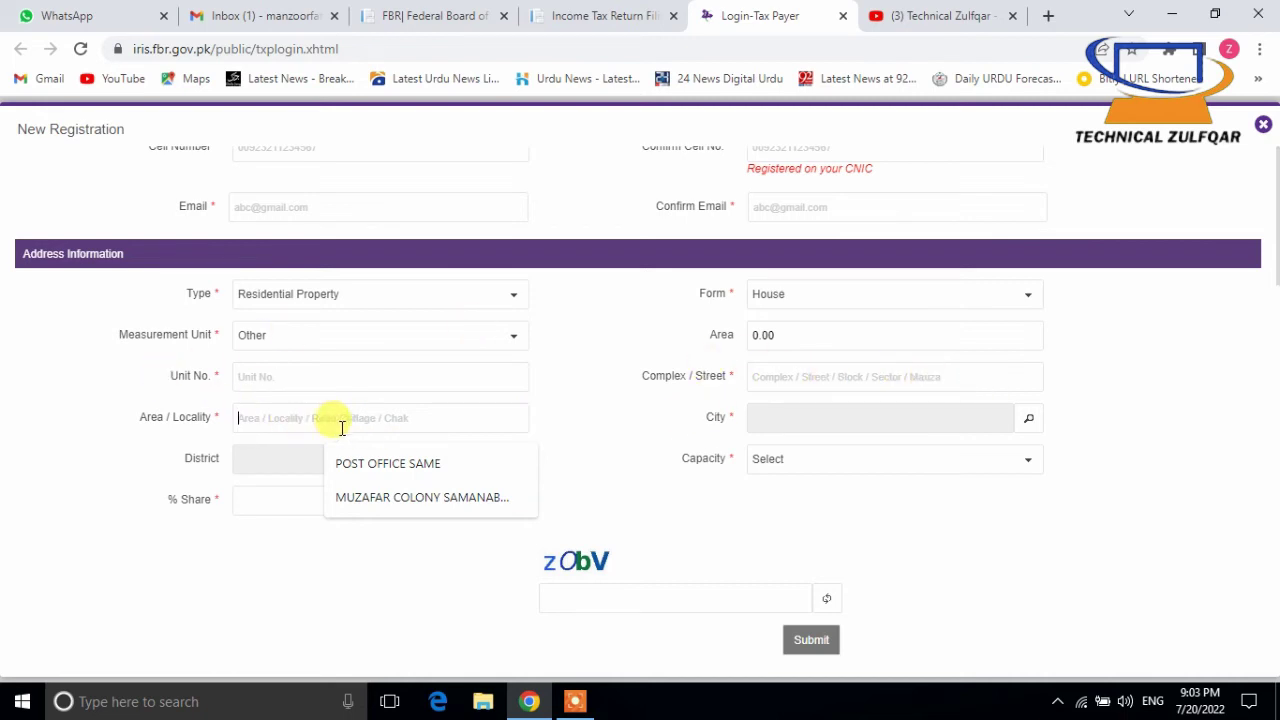
- Search the city list for FAISALABAD and choose Faisalabad Samundari as the address city
{"action": "left_click", "coordinate": [1033, 420]}
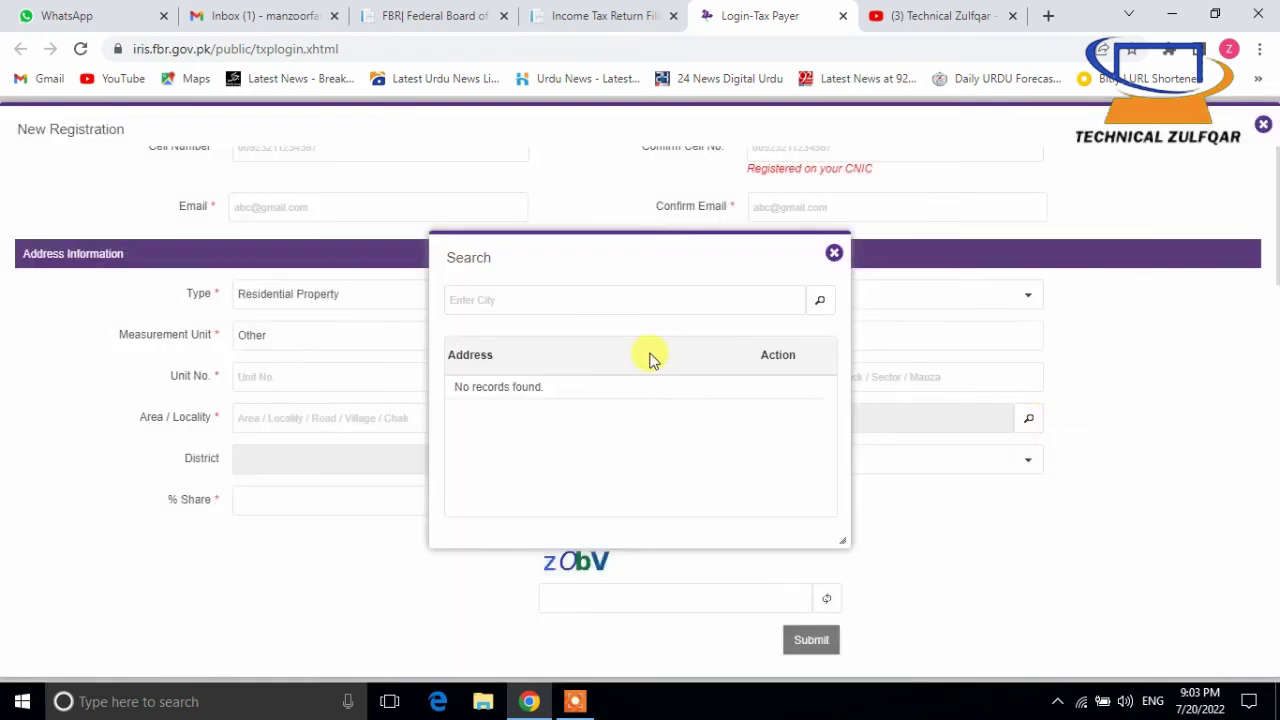
{"action": "left_click", "coordinate": [531, 300]}
{"action": "left_click", "coordinate": [565, 378]}
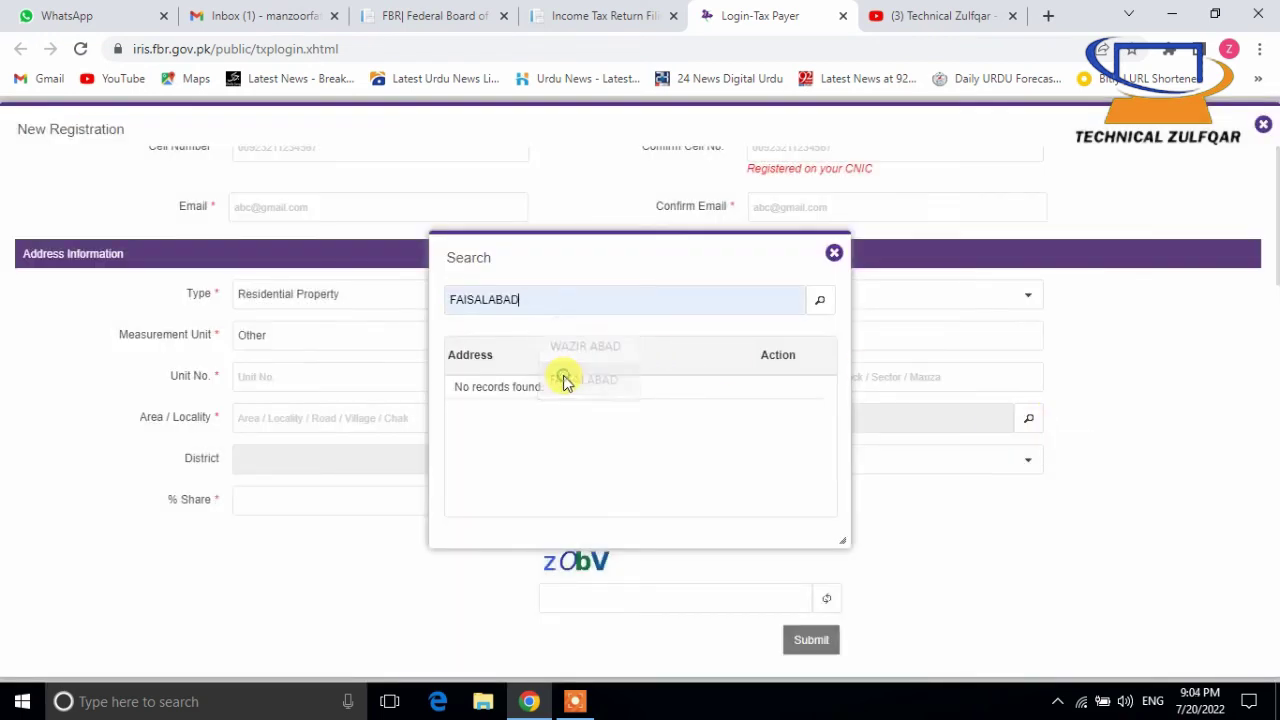
{"action": "left_click", "coordinate": [820, 308]}
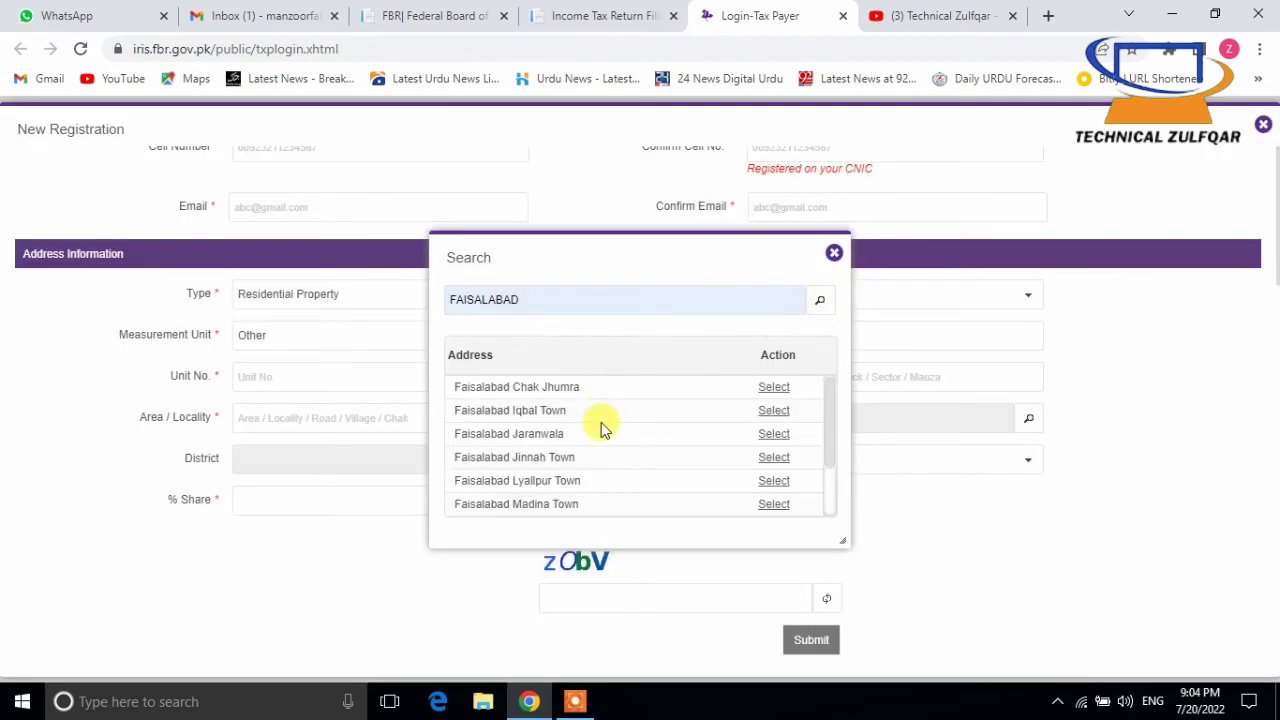
{"action": "scroll", "coordinate": [601, 429], "scroll_direction": "down", "scroll_amount": 1}
{"action": "scroll", "coordinate": [597, 435], "scroll_direction": "up", "scroll_amount": 1}
{"action": "scroll", "coordinate": [730, 425], "scroll_direction": "down", "scroll_amount": 1}
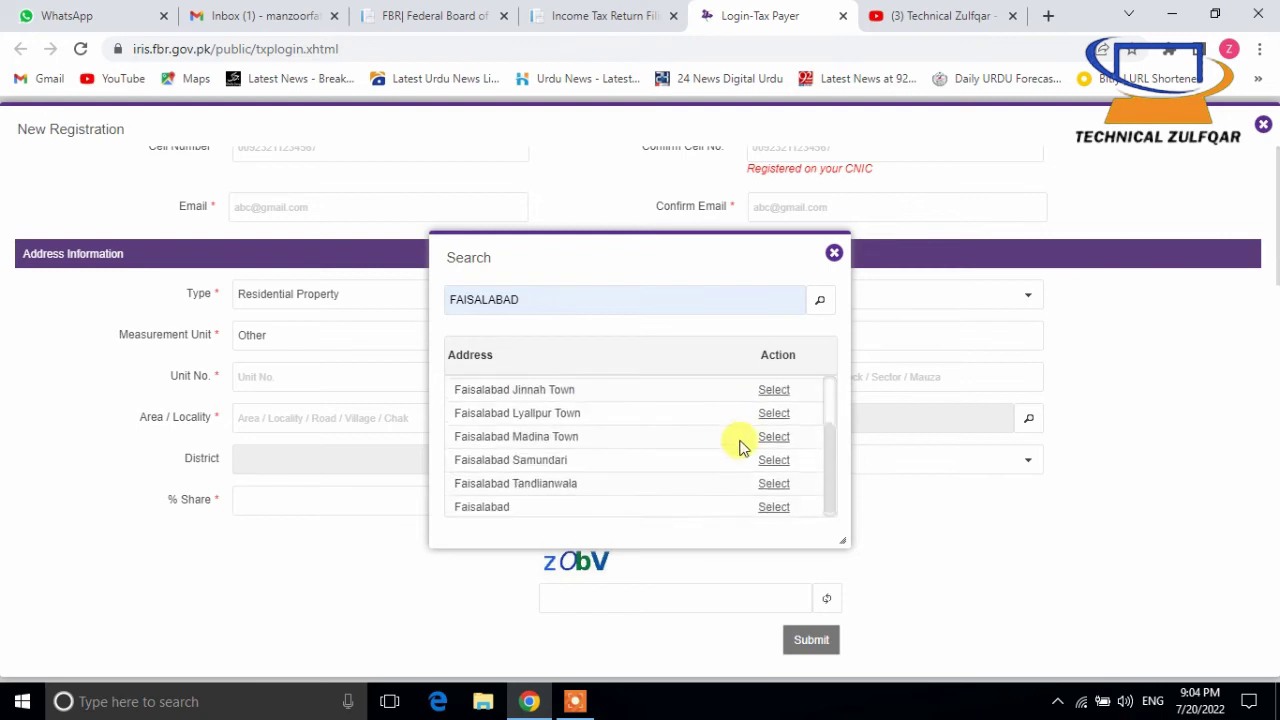
{"action": "left_click", "coordinate": [771, 461]}
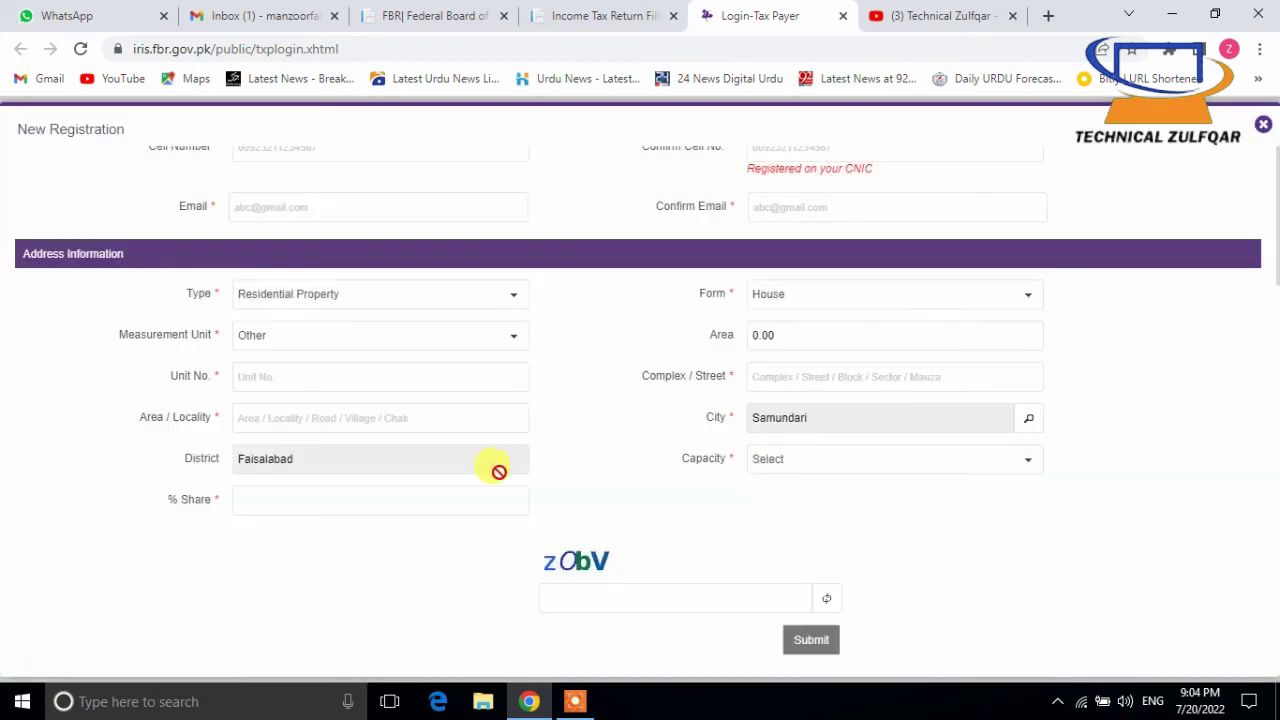
- Try the capacity Benami / Lessee / Tenant / Franchisee / Occupant with a % Share value, then clear the share
{"action": "left_click", "coordinate": [791, 461]}
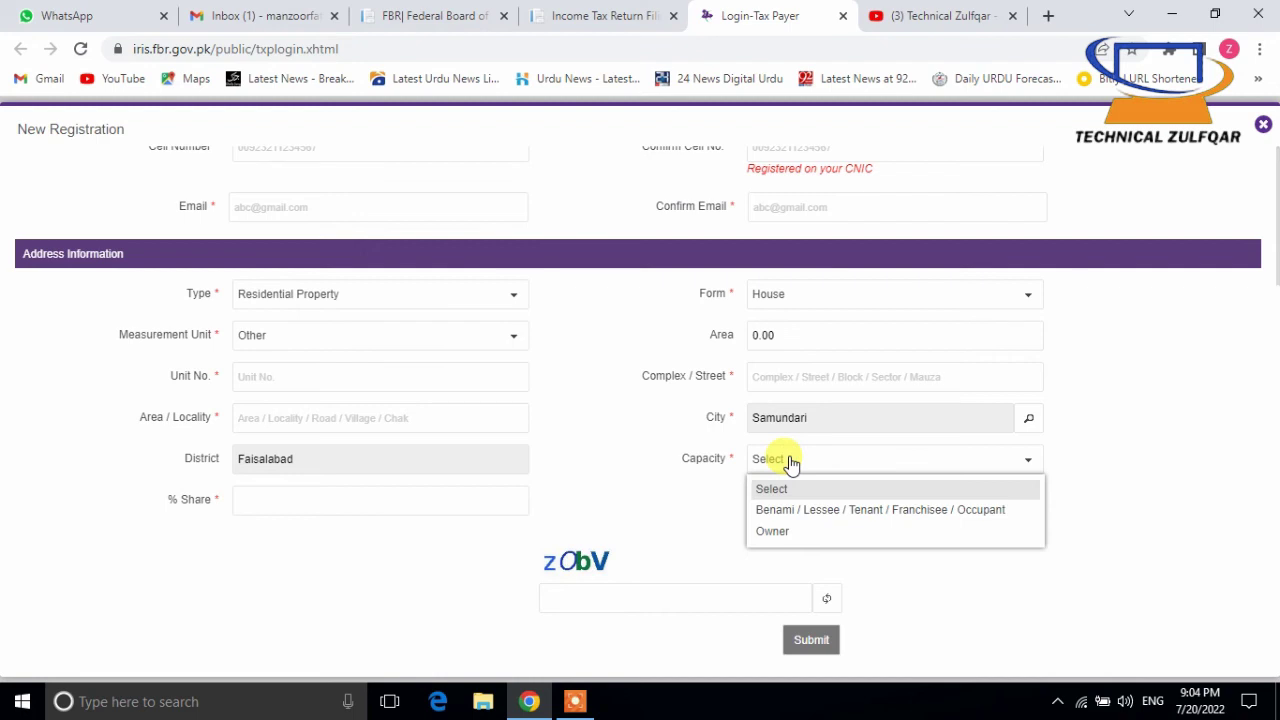
{"action": "left_click", "coordinate": [812, 512]}
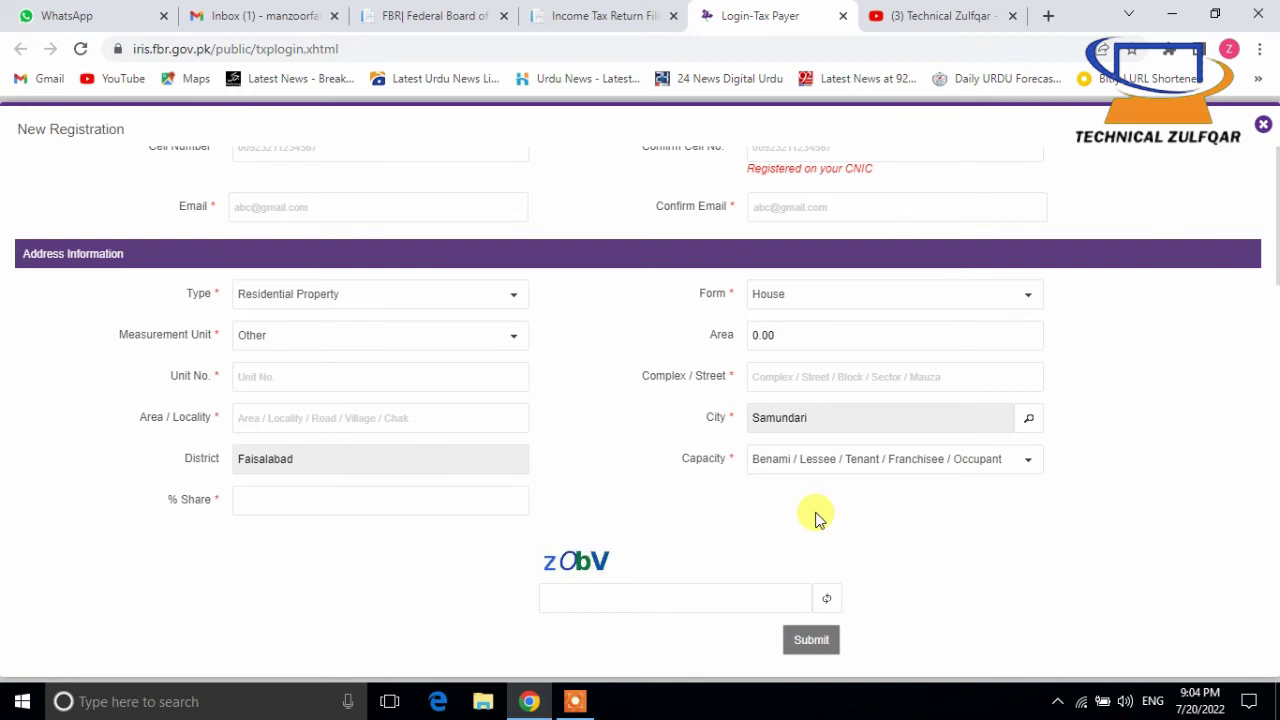
{"action": "left_click", "coordinate": [258, 503]}
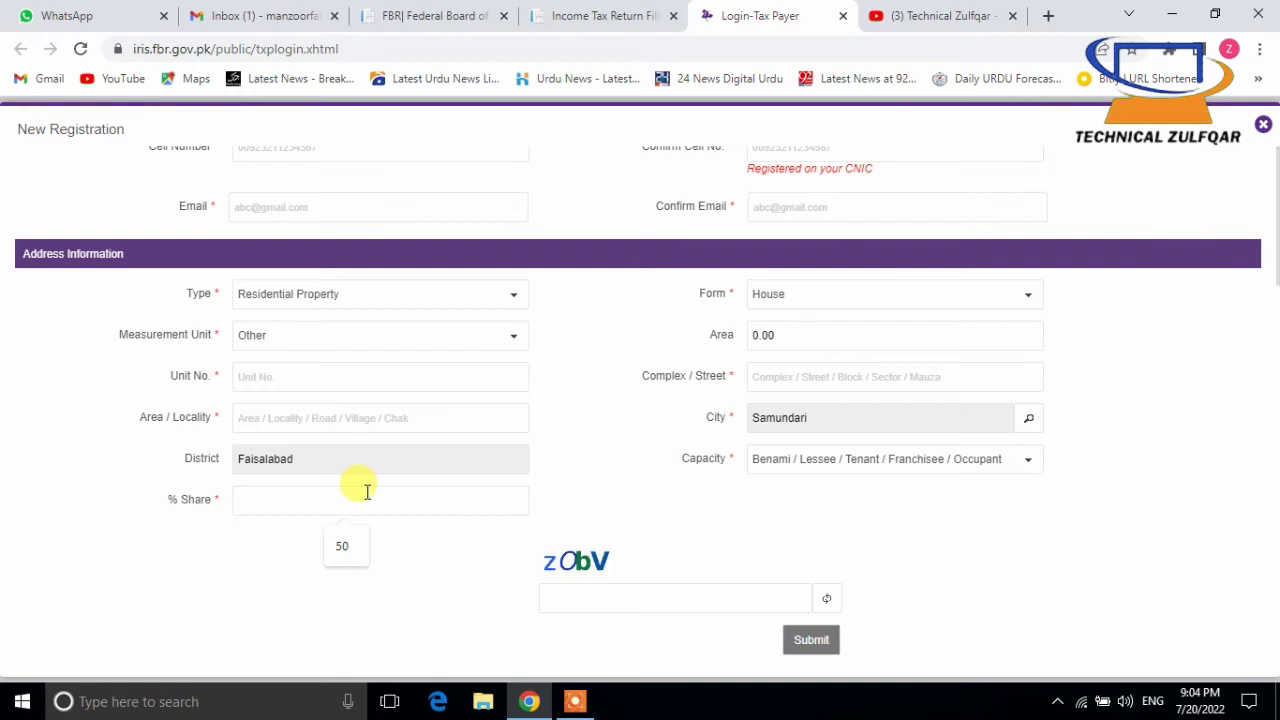
{"action": "type", "text": "251"}
{"action": "key", "text": "BackSpace"}
{"action": "key", "text": "BackSpace"}
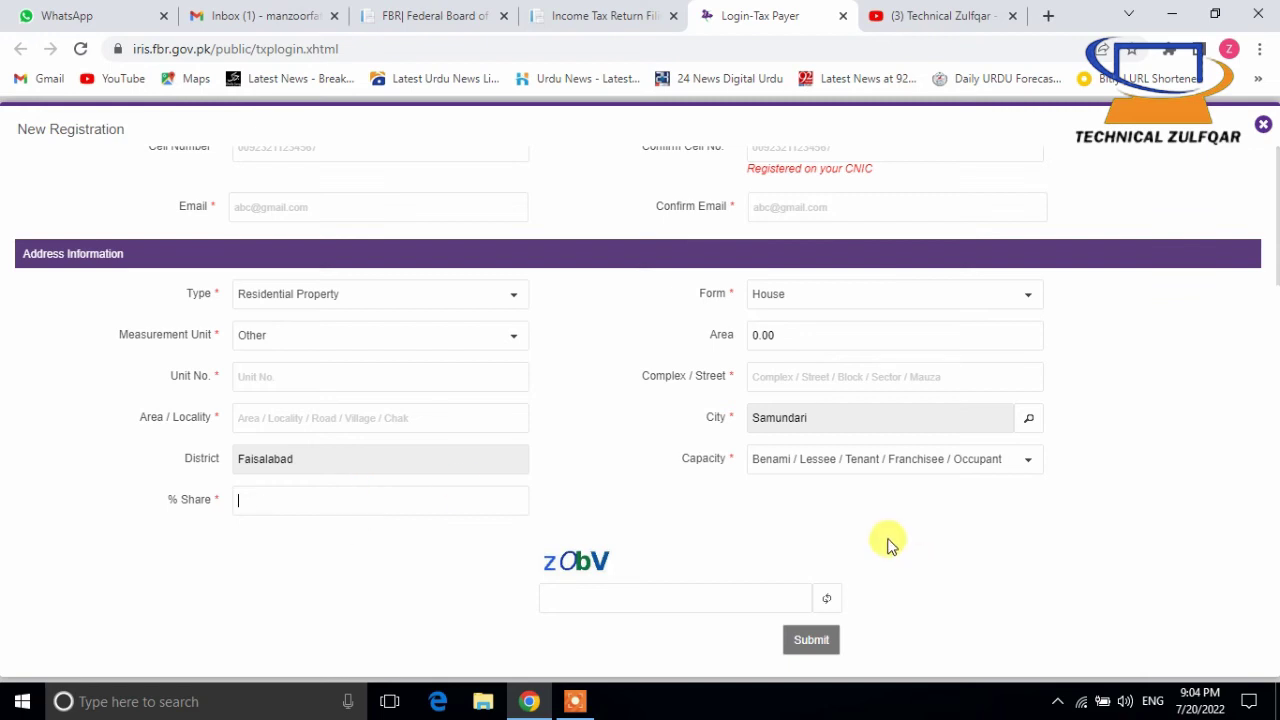
- Set the capacity to Owner and refresh the captcha image below the address information
{"action": "left_click", "coordinate": [857, 468]}
{"action": "left_click", "coordinate": [804, 531]}
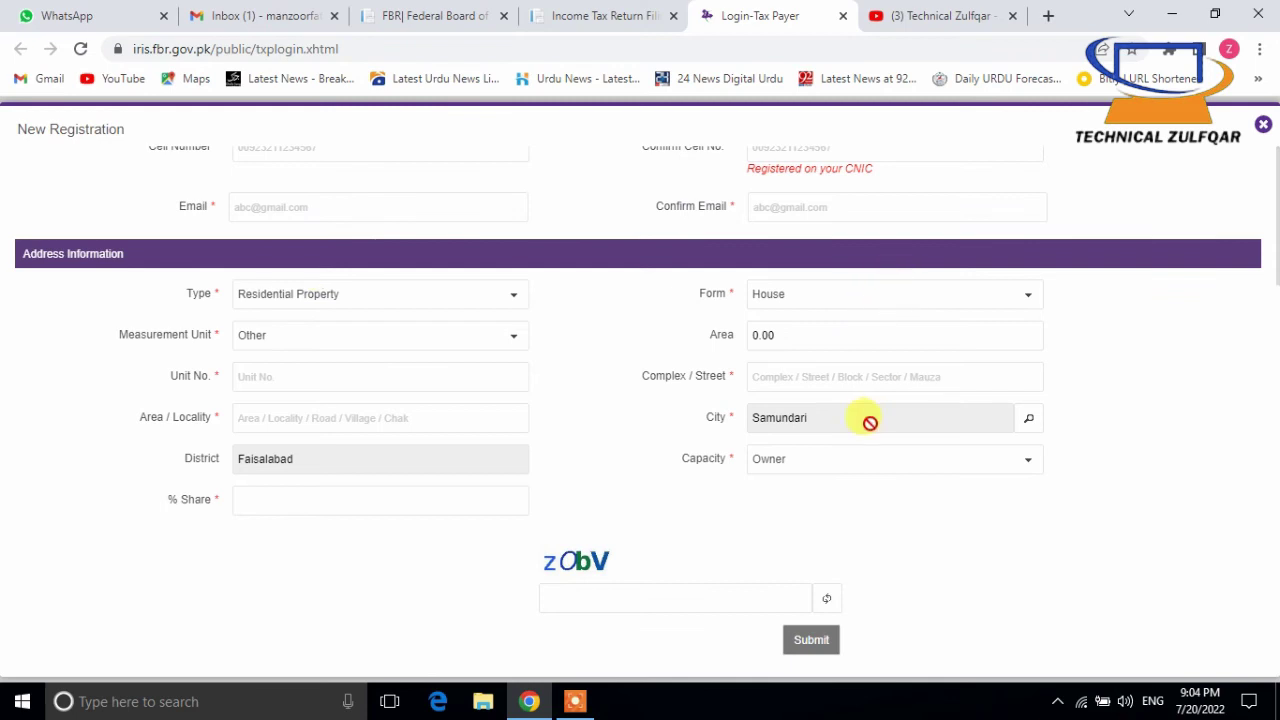
{"action": "left_click", "coordinate": [240, 497]}
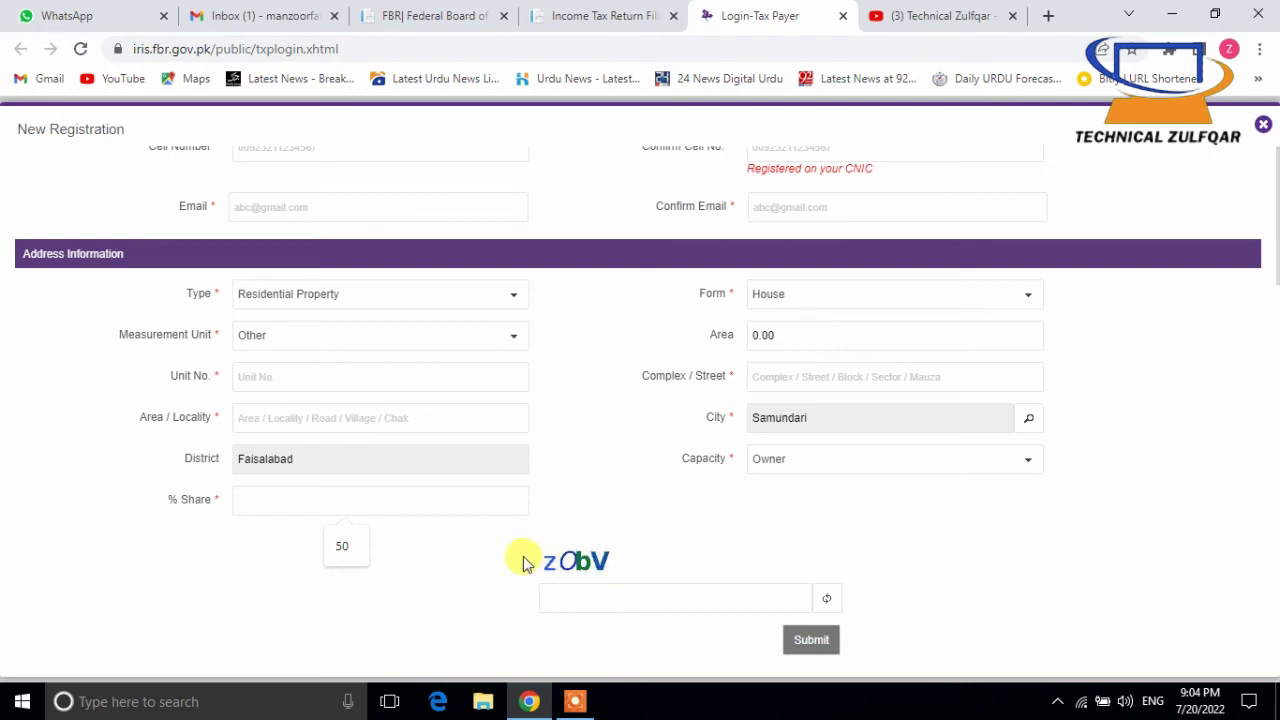
{"action": "left_click", "coordinate": [565, 598]}
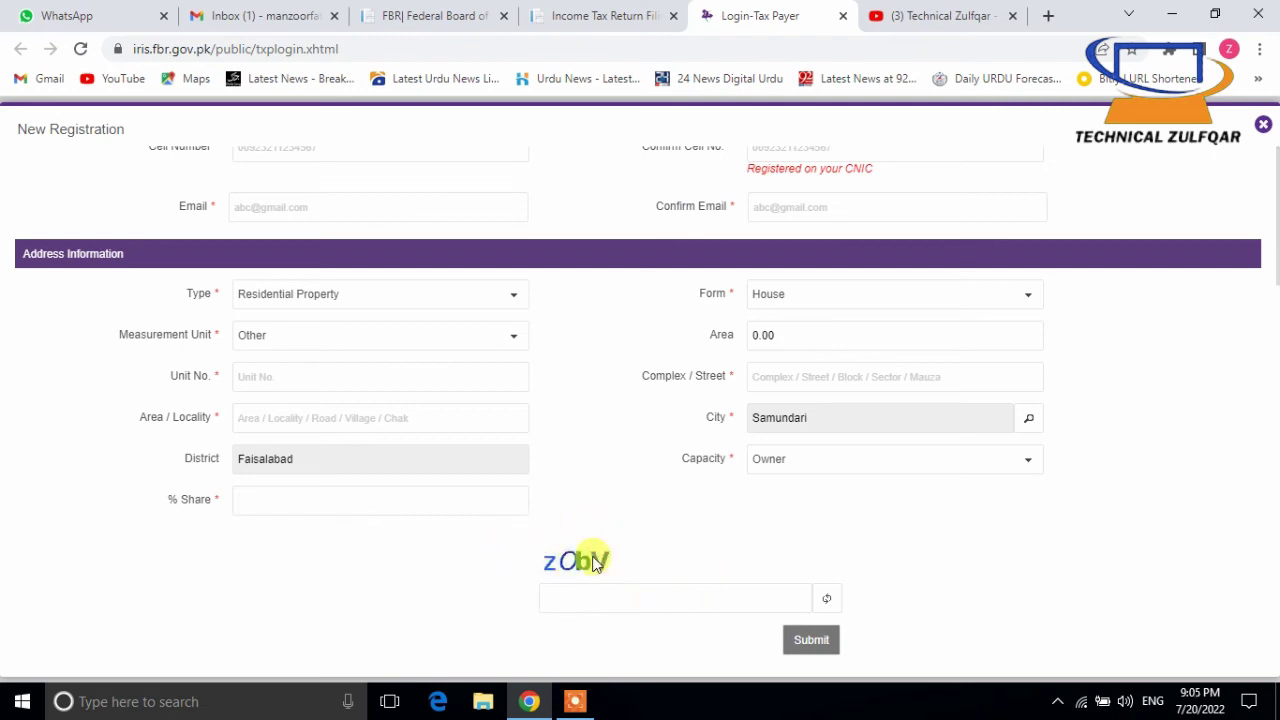
{"action": "left_click", "coordinate": [828, 600]}
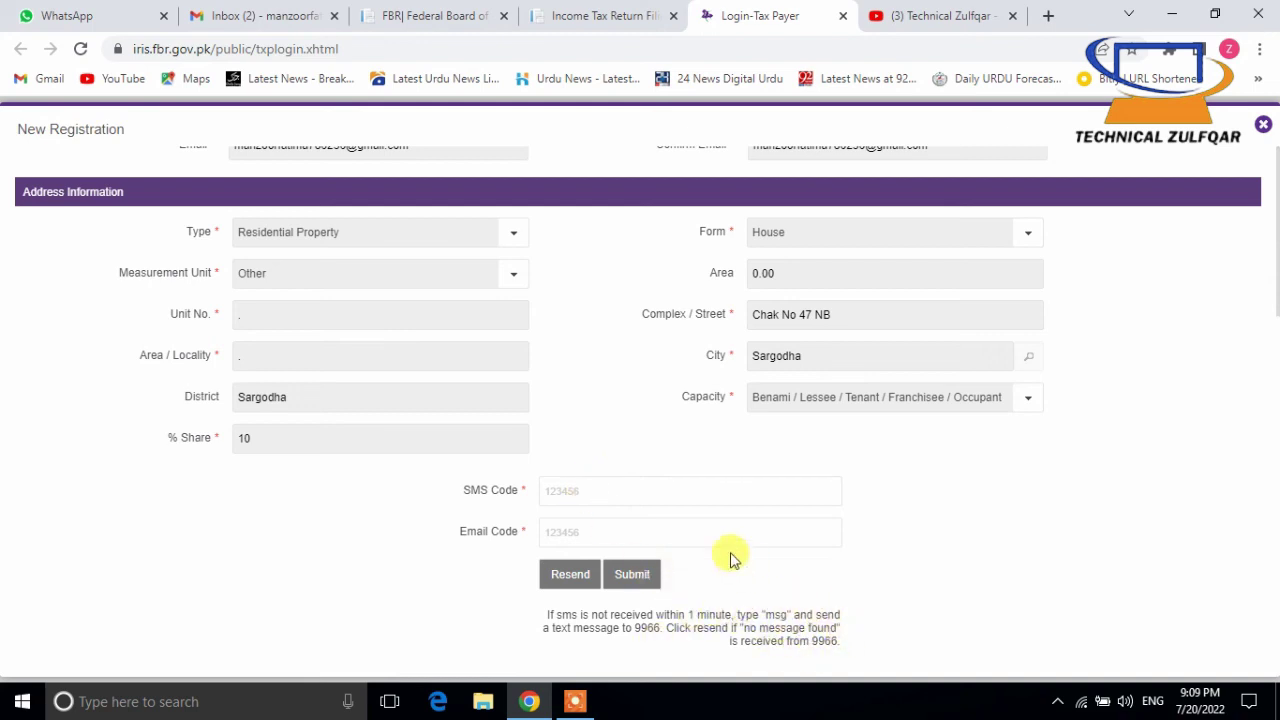
- Submit the registration's SMS and email code verification, and dismiss the login notice to reach the Registration No field
{"action": "left_click", "coordinate": [632, 578]}
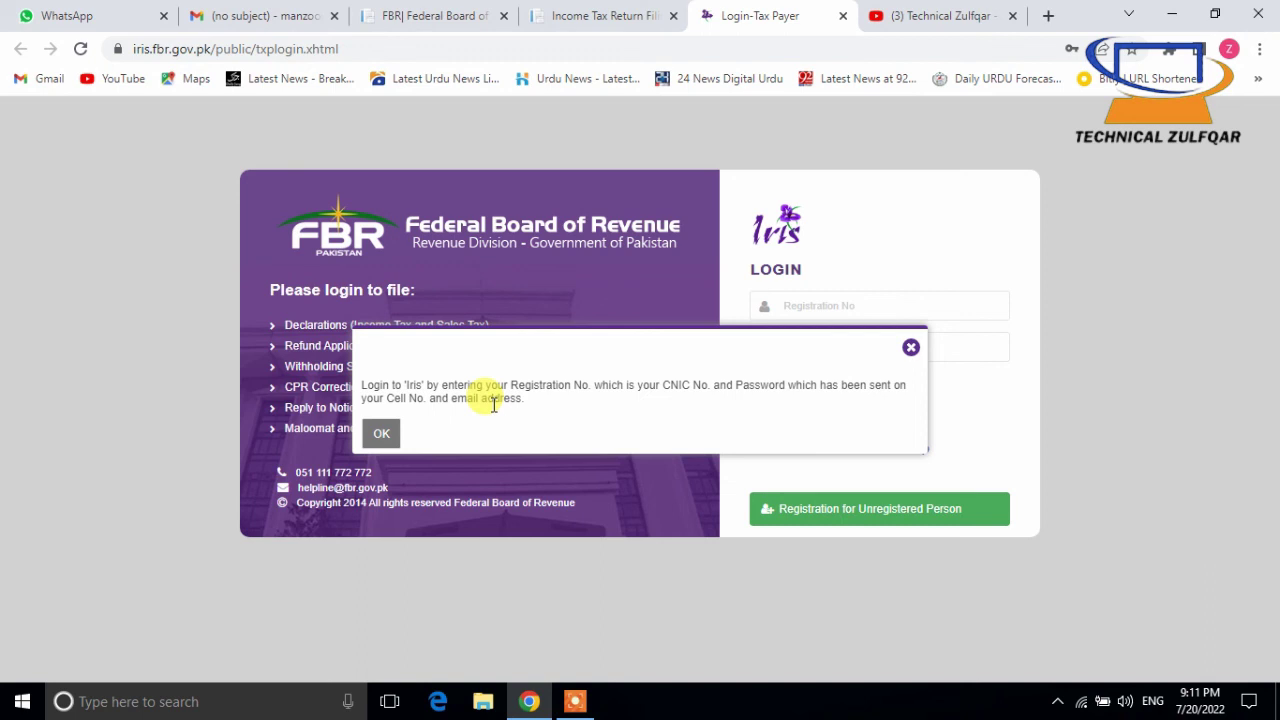
{"action": "left_click", "coordinate": [911, 347]}
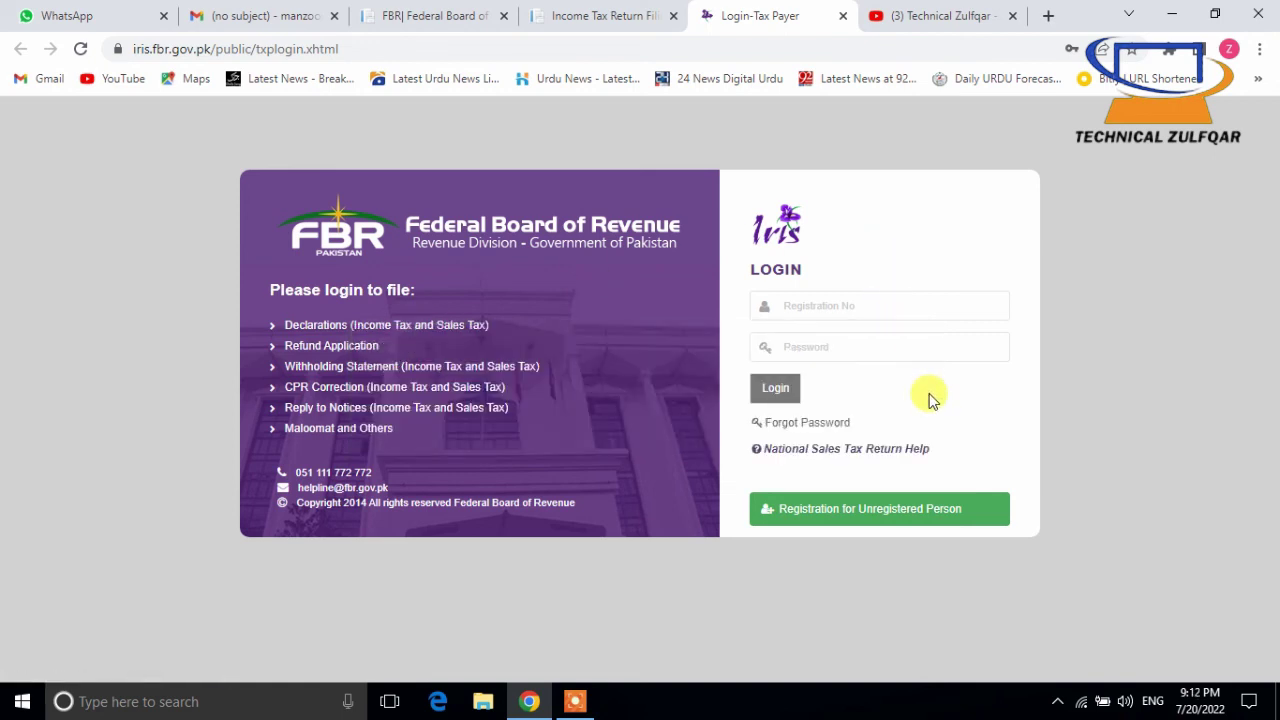
{"action": "left_click", "coordinate": [804, 301]}
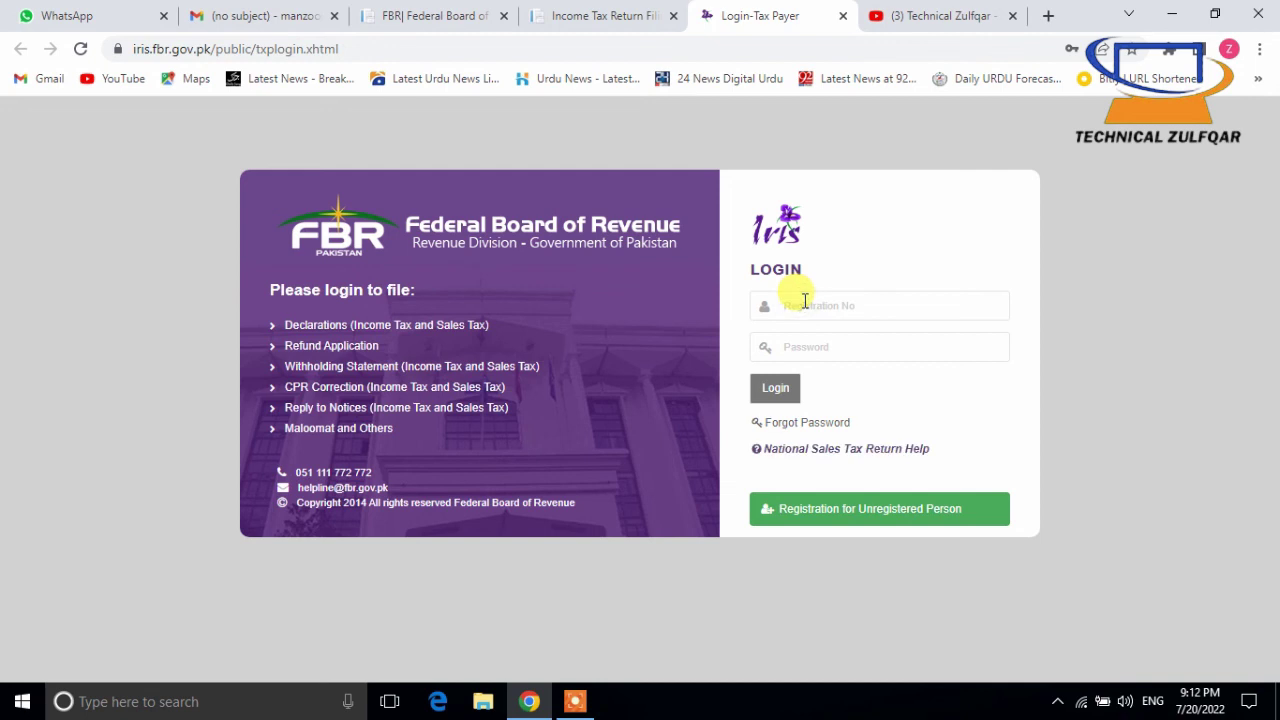